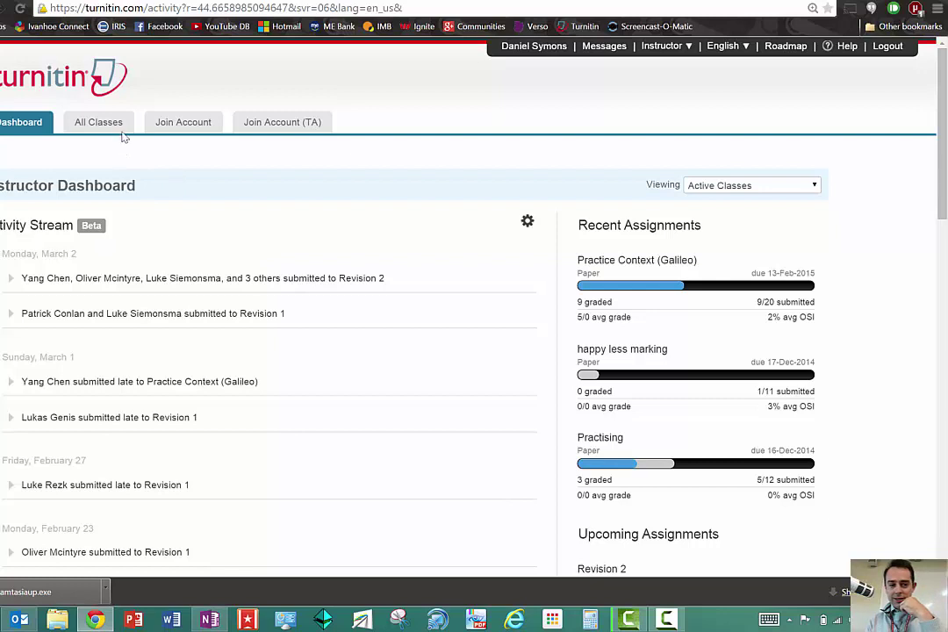
# Open the Year 7E English class and show its list of enrolled students.
pyautogui.click(99, 123)
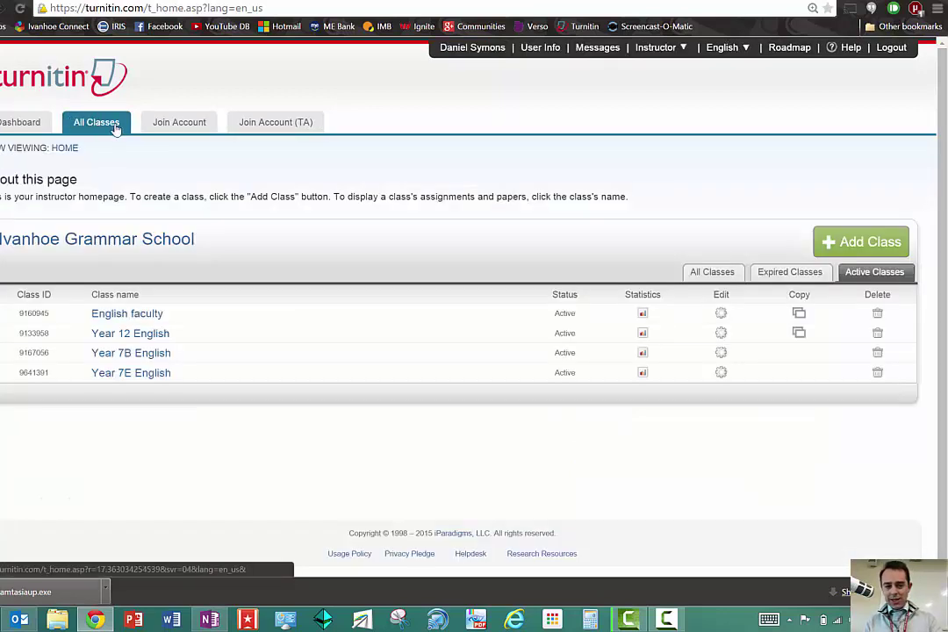
pyautogui.click(137, 374)
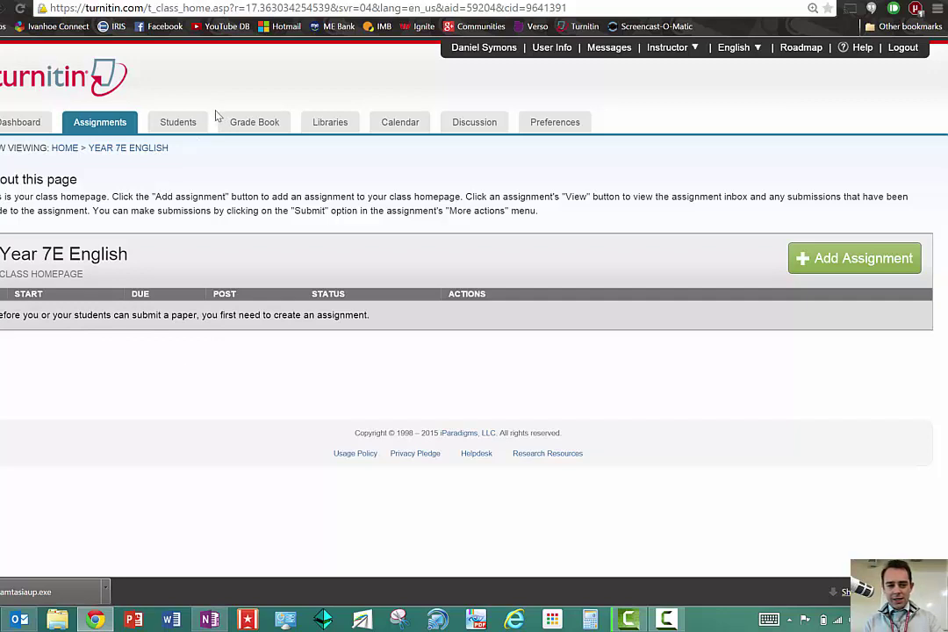
pyautogui.click(173, 130)
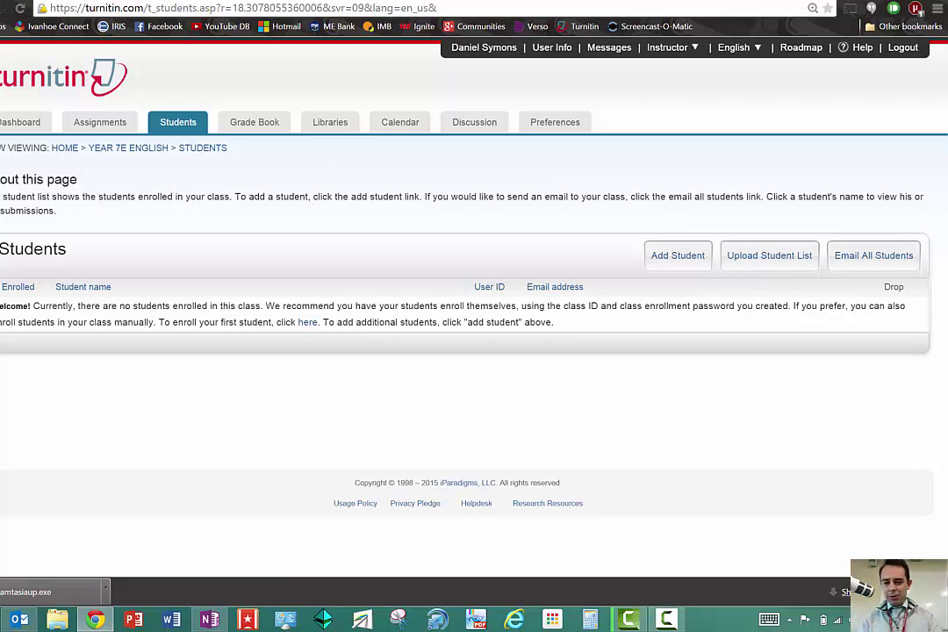
# Switch to the SEQTA timetable and open the attendance list for Monday's Period 4 7 English class.
pyautogui.click(209, 3)
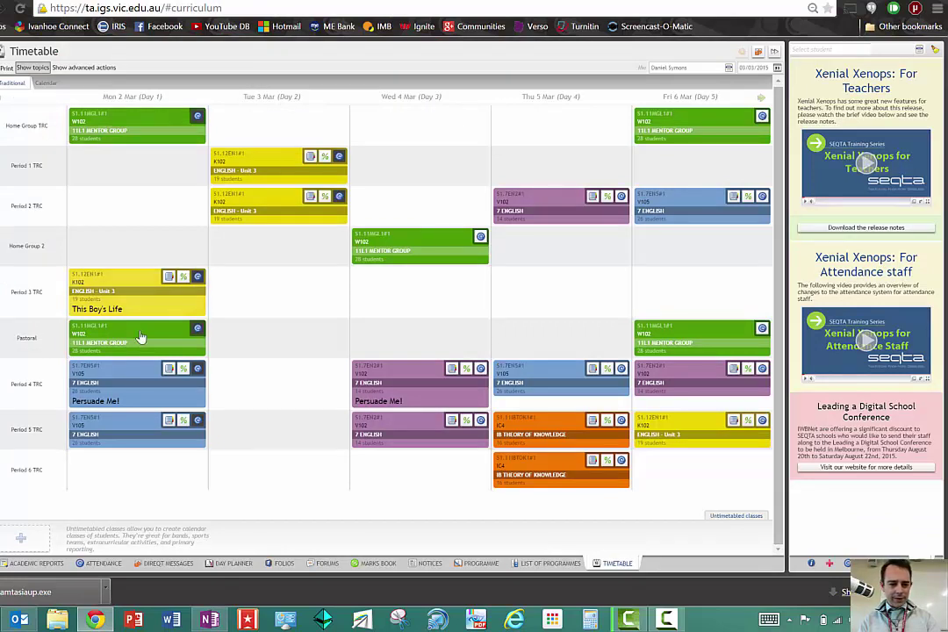
pyautogui.click(198, 368)
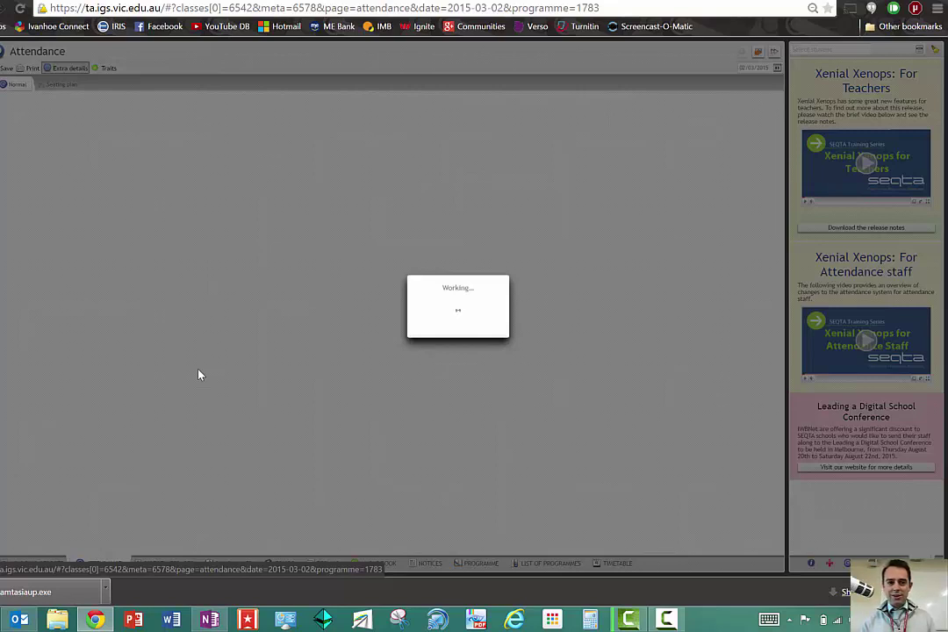
pyautogui.click(625, 619)
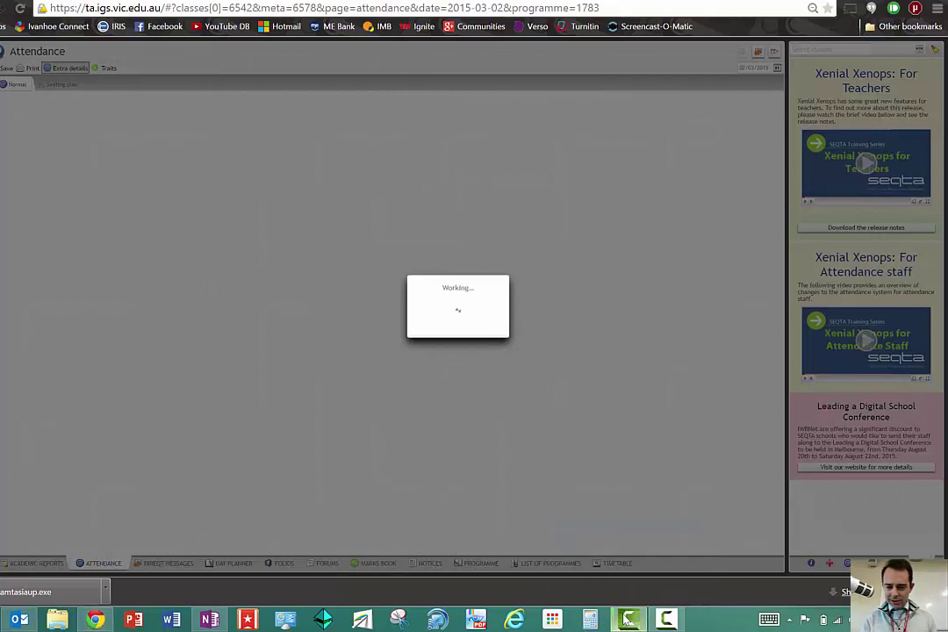
pyautogui.click(411, 394)
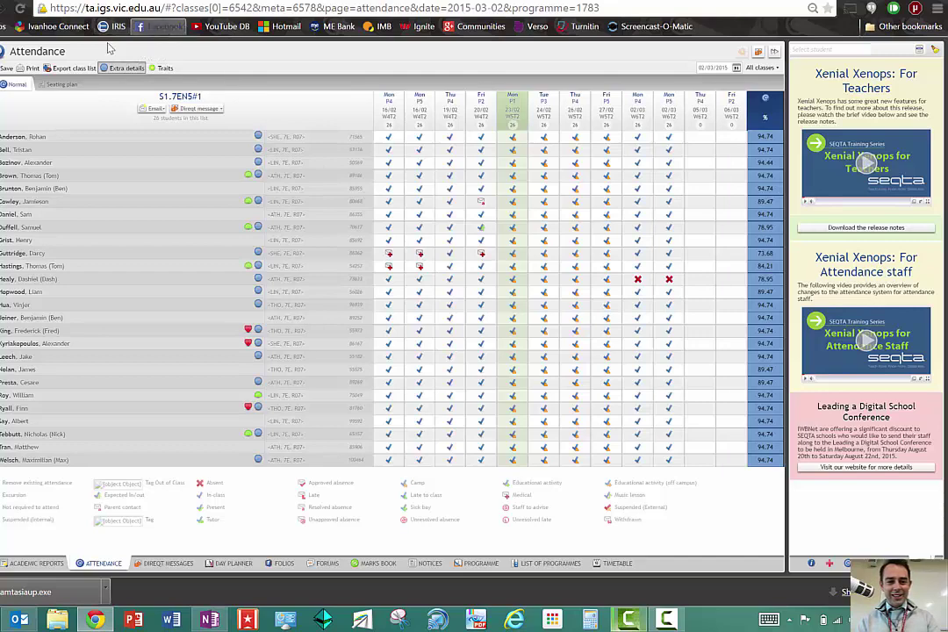
# Export the class list as a CSV file and open the downloaded file in a maximized Excel window.
pyautogui.click(79, 68)
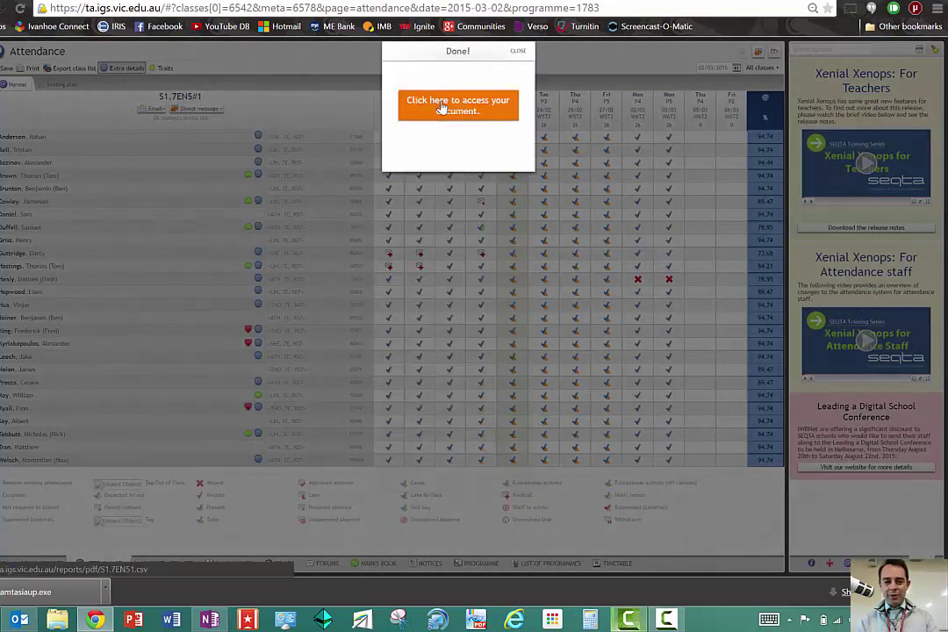
pyautogui.click(441, 105)
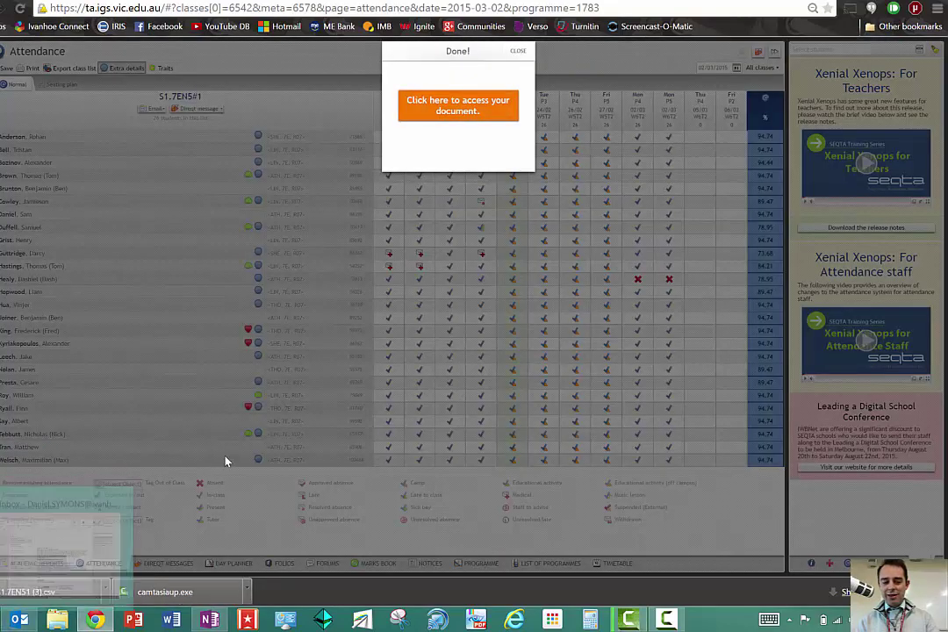
pyautogui.click(53, 590)
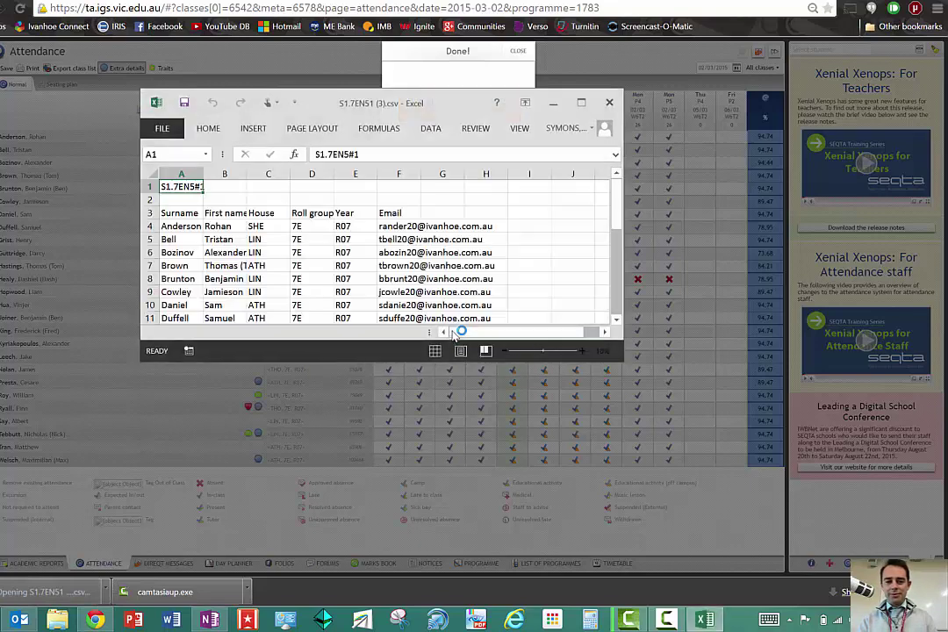
pyautogui.doubleClick(433, 103)
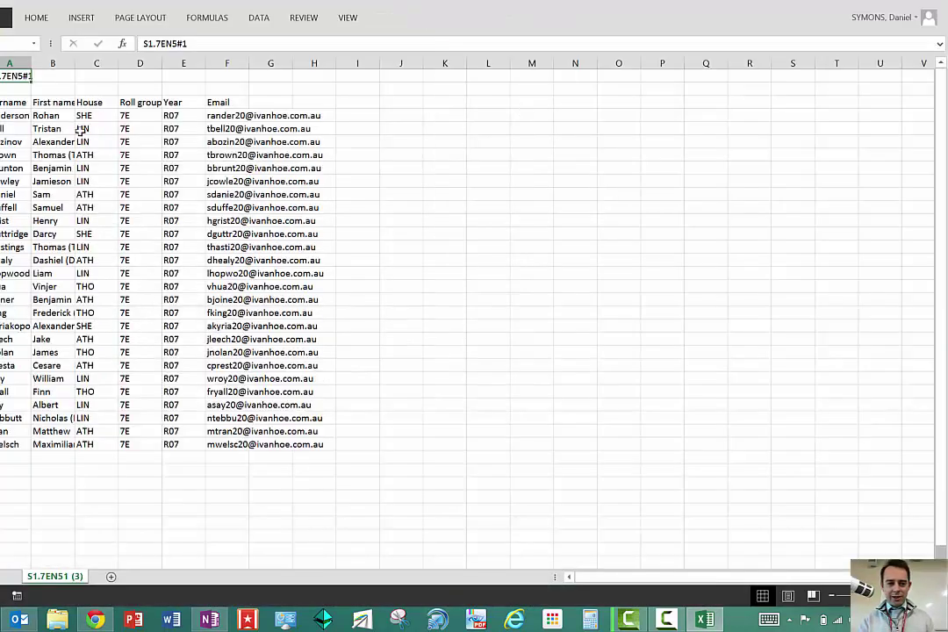
# Copy all student rows from the Surname column through the Email column, leaving out the header rows.
pyautogui.click(5, 115)
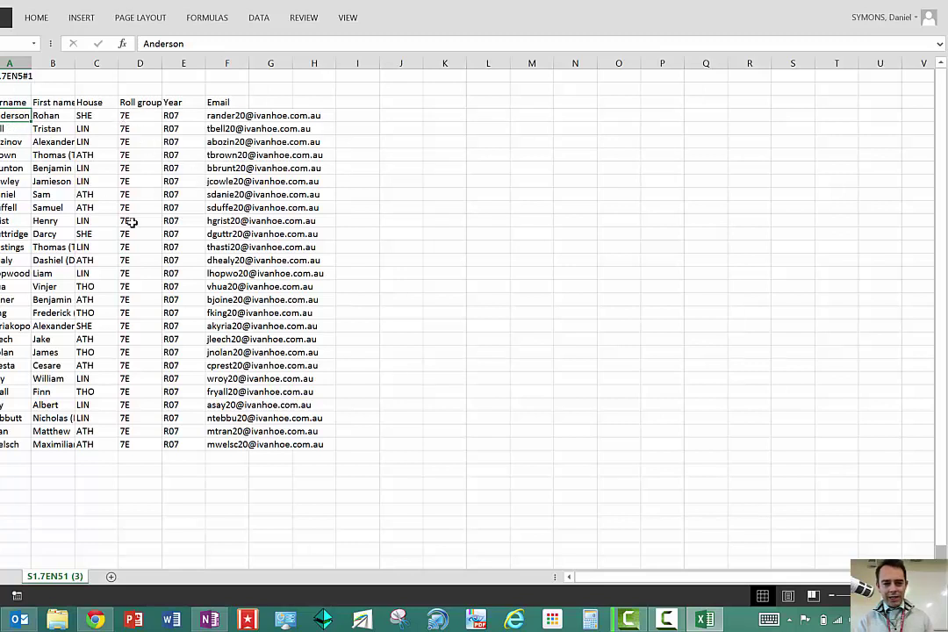
pyautogui.moveTo(22, 114); pyautogui.dragTo(233, 444)
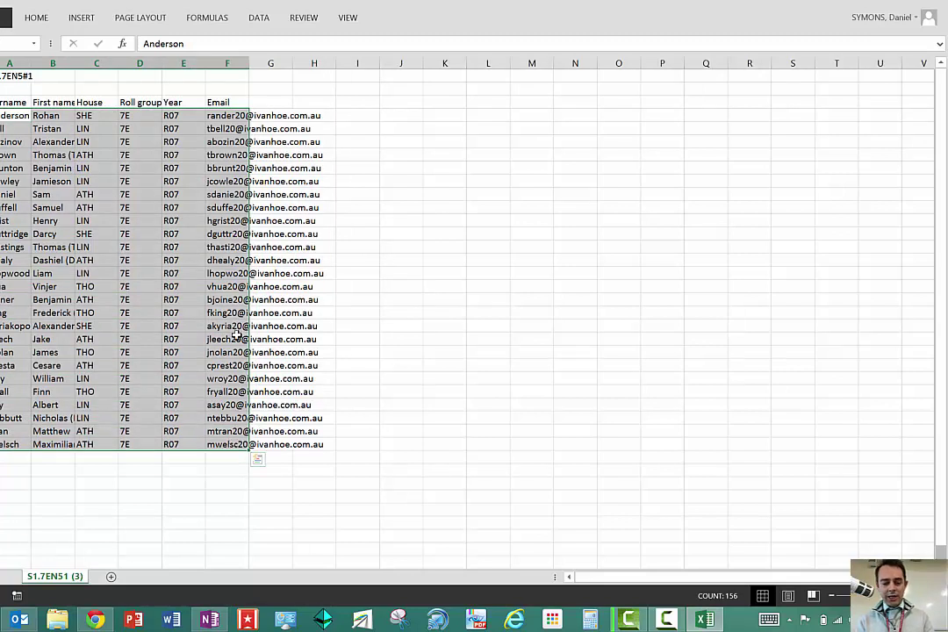
pyautogui.hotkey('ctrl', 'c')
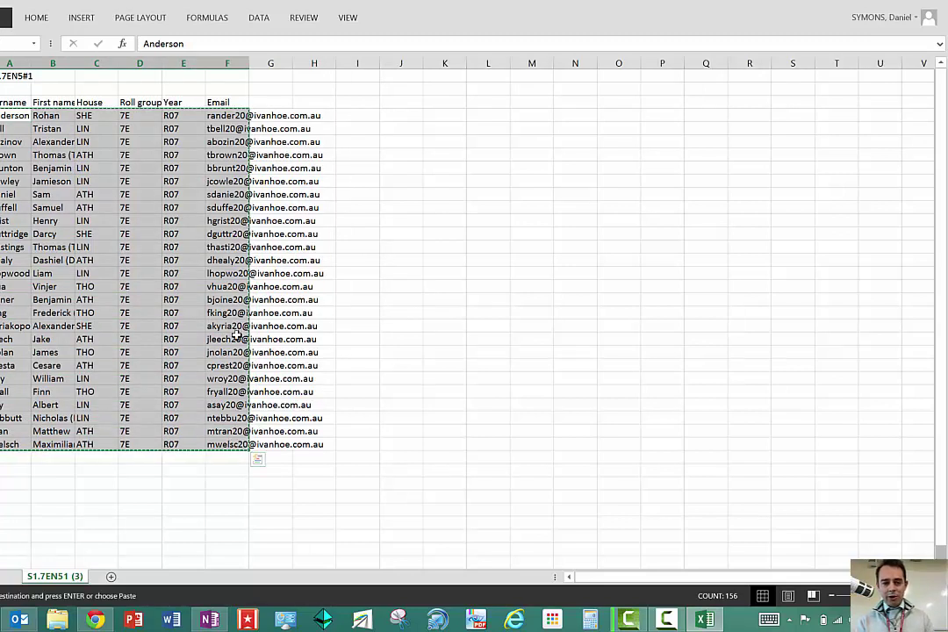
pyautogui.rightClick(185, 222)
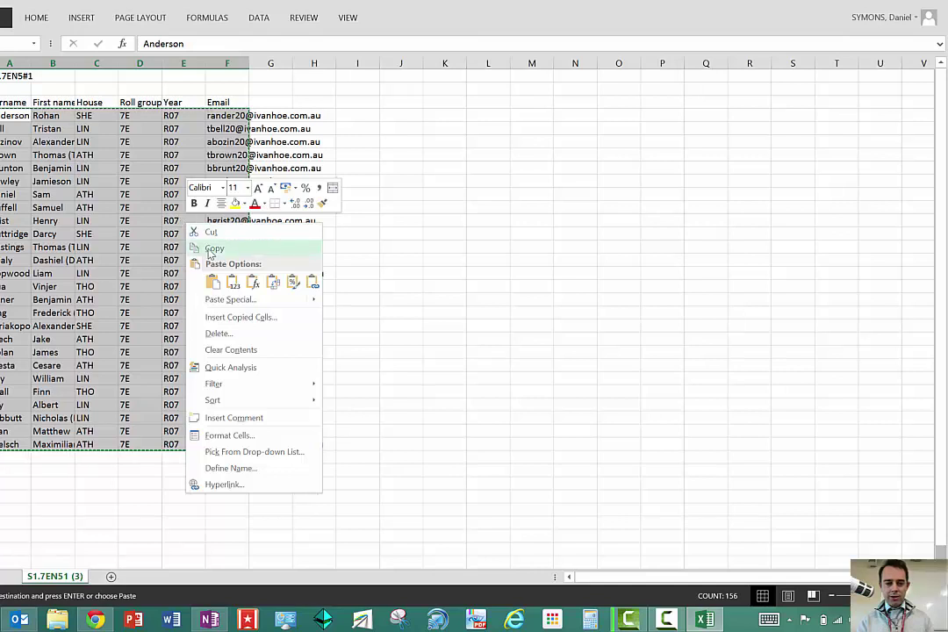
pyautogui.click(213, 247)
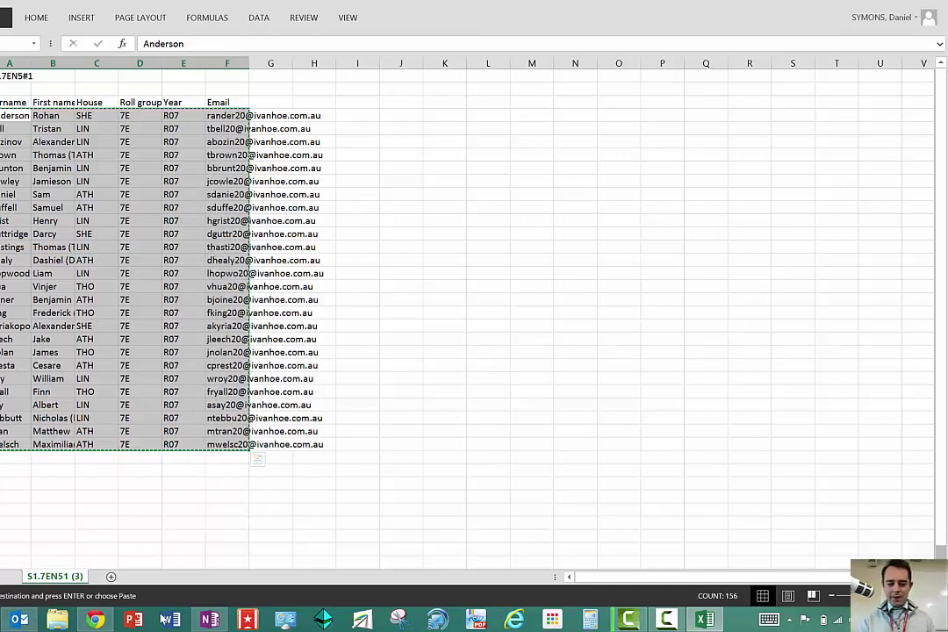
# Switch to the blank Word document and paste the copied student rows as a table.
pyautogui.click(171, 619)
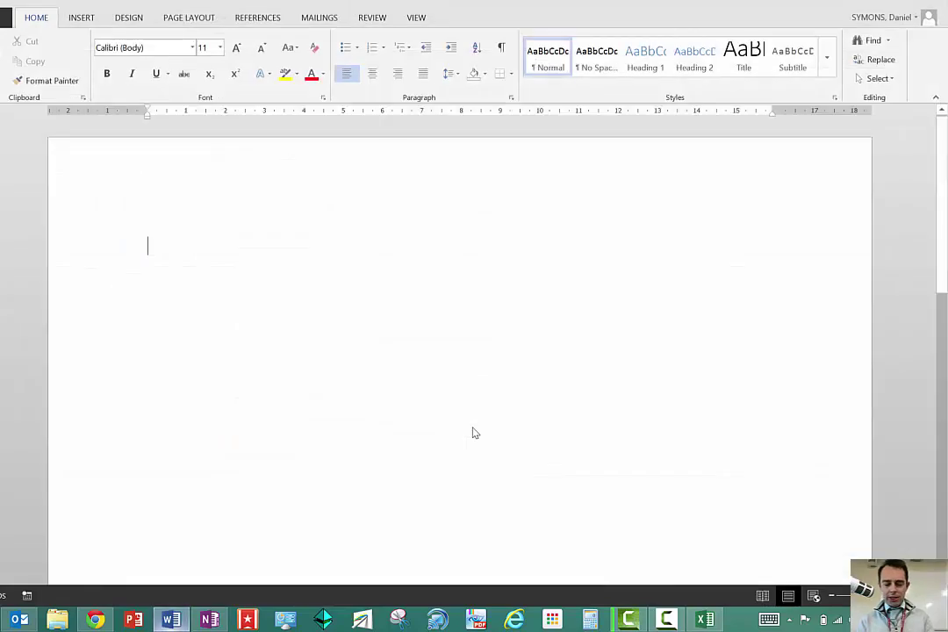
pyautogui.hotkey('ctrl', 'v')
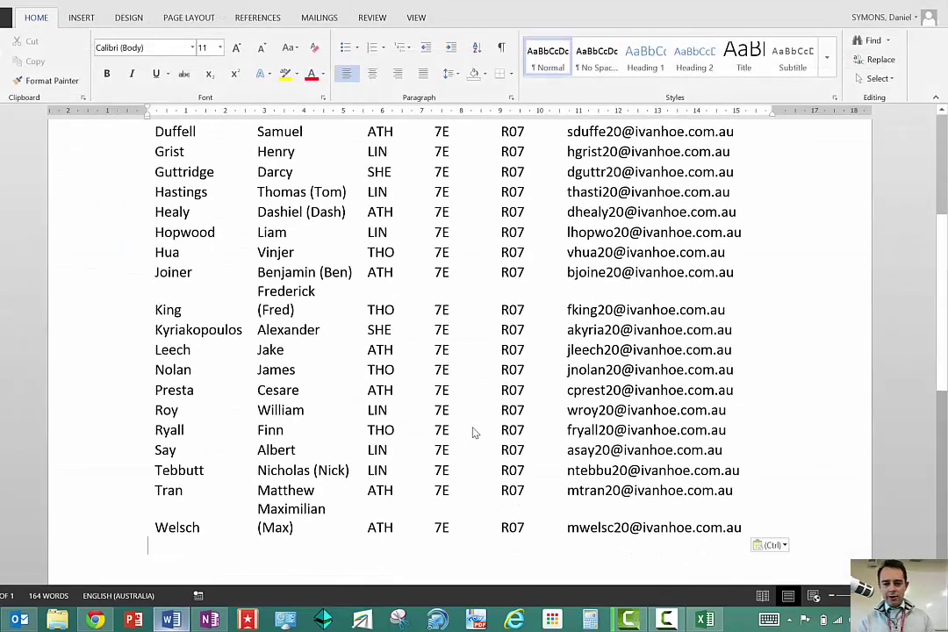
pyautogui.scroll(5, 472, 432)
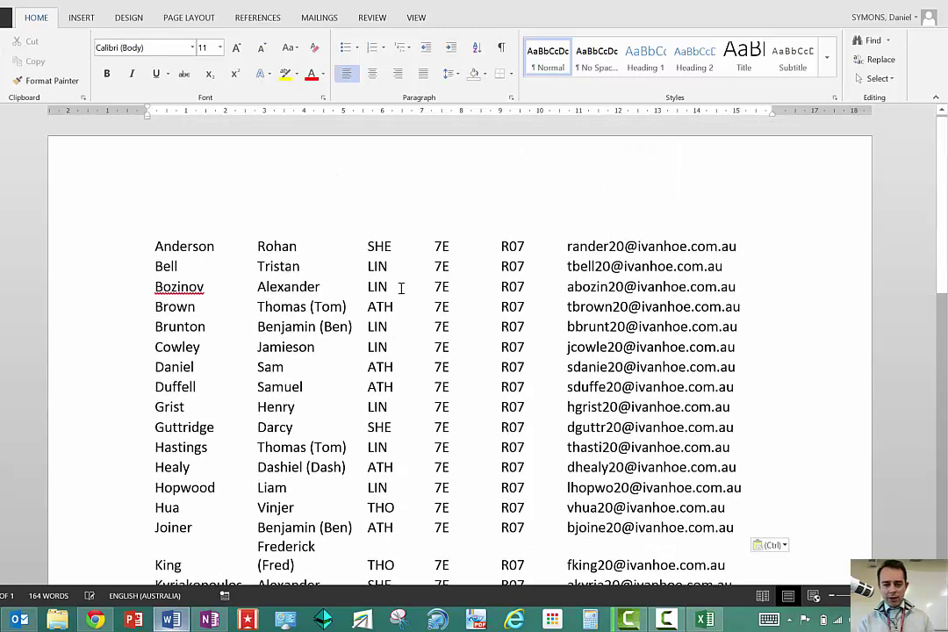
pyautogui.moveTo(284, 261); pyautogui.dragTo(306, 266)
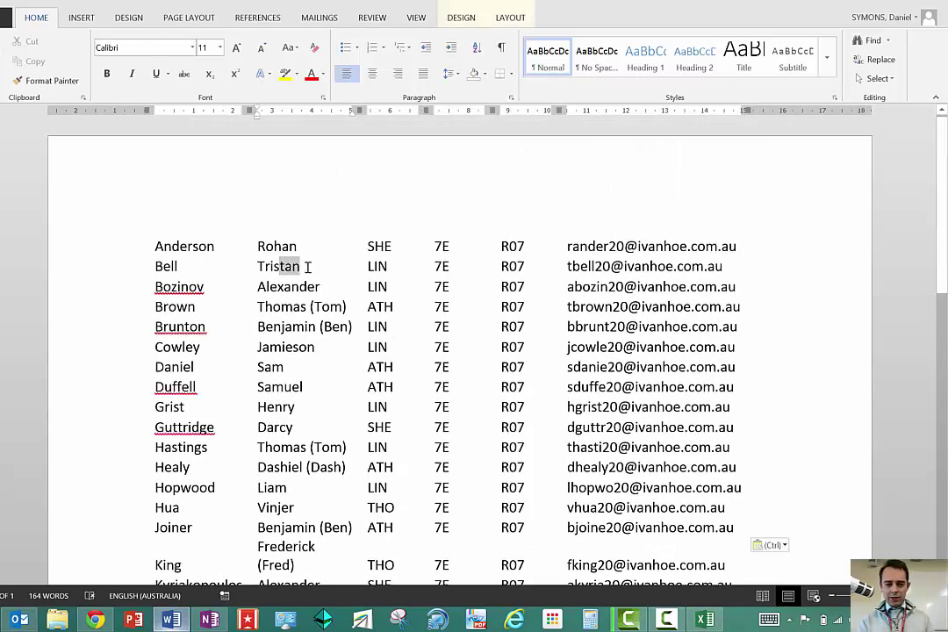
pyautogui.click(151, 271)
pyautogui.click(177, 290)
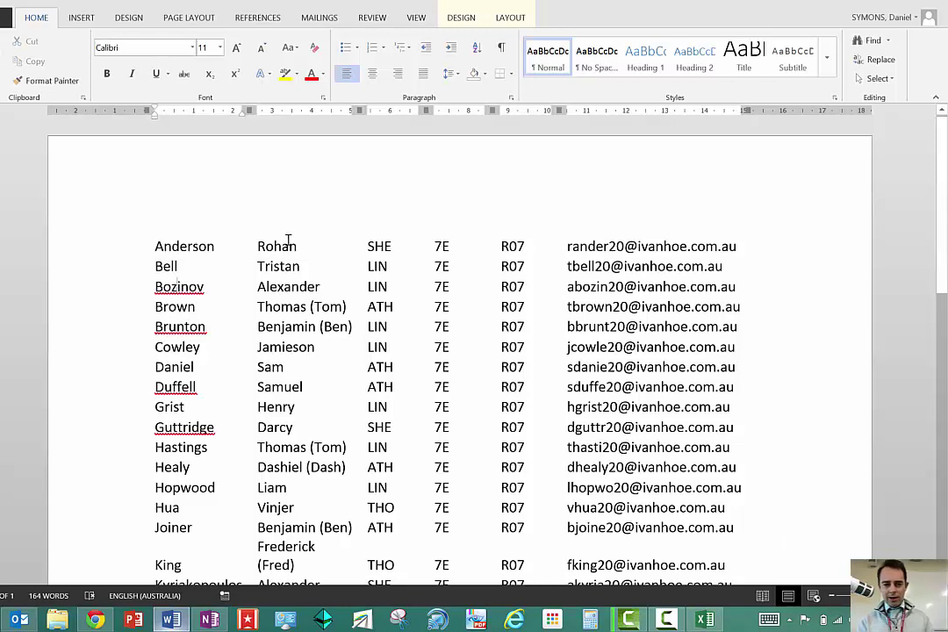
# Delete the house, roll group and year columns from the student table.
pyautogui.moveTo(376, 230); pyautogui.dragTo(513, 233)
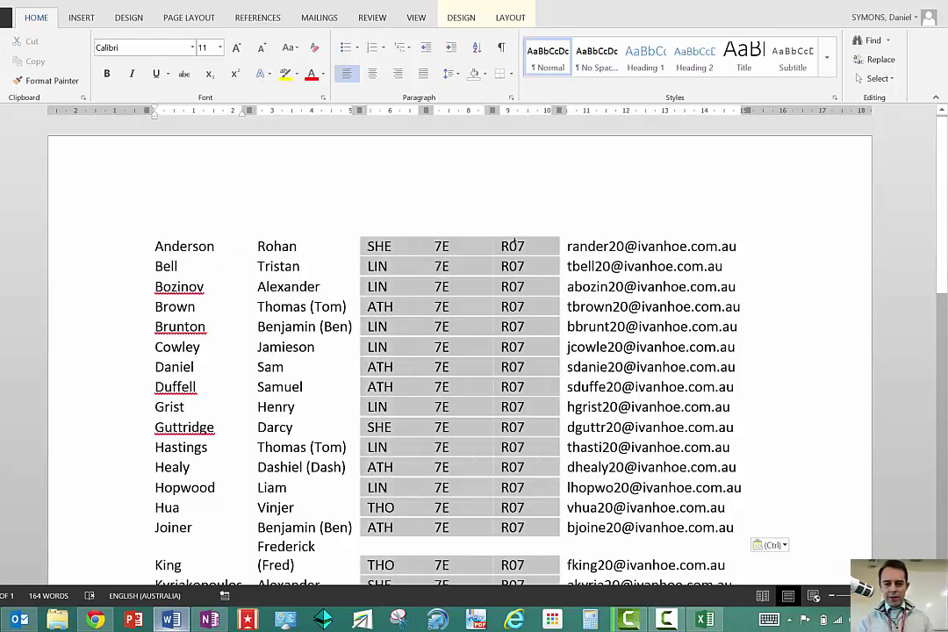
pyautogui.rightClick(468, 251)
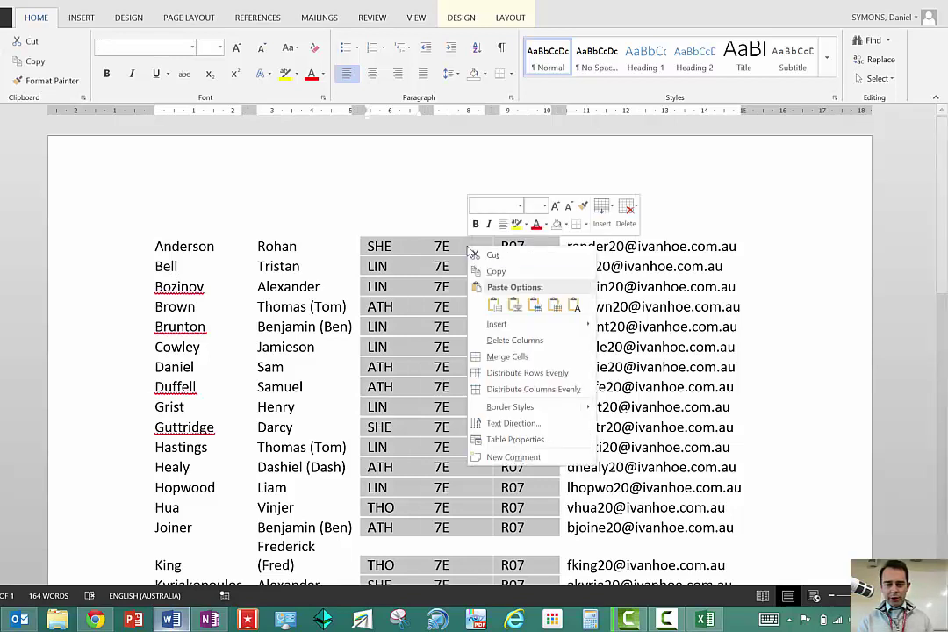
pyautogui.click(507, 341)
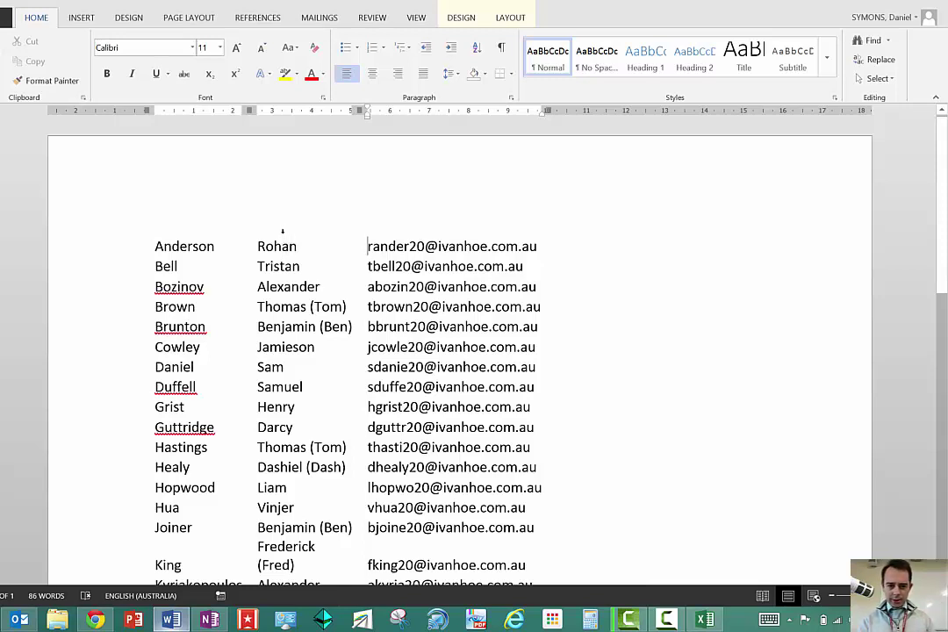
# Move the first-name column in front of the surname column in the student table.
pyautogui.click(283, 230)
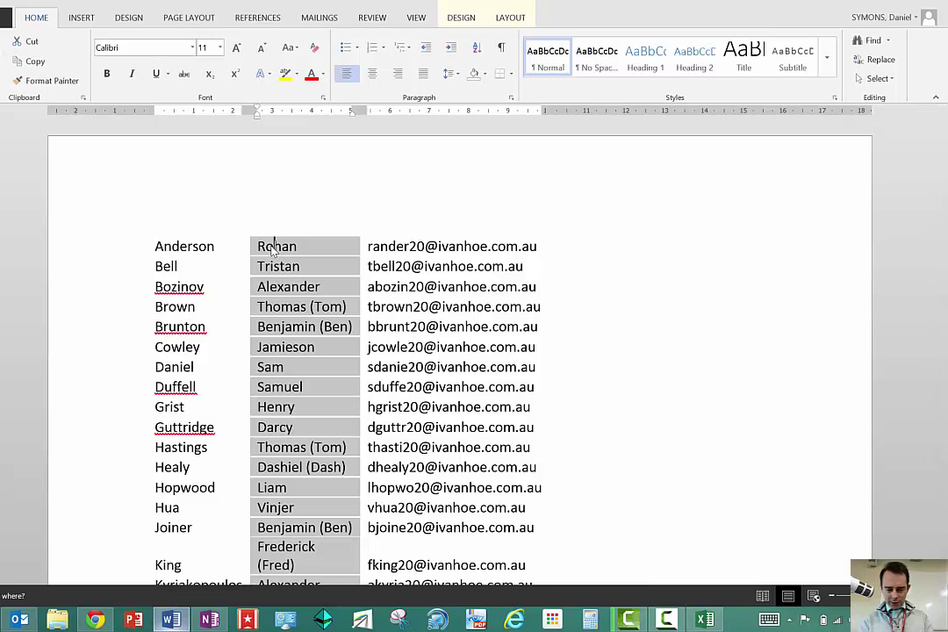
pyautogui.click(147, 253)
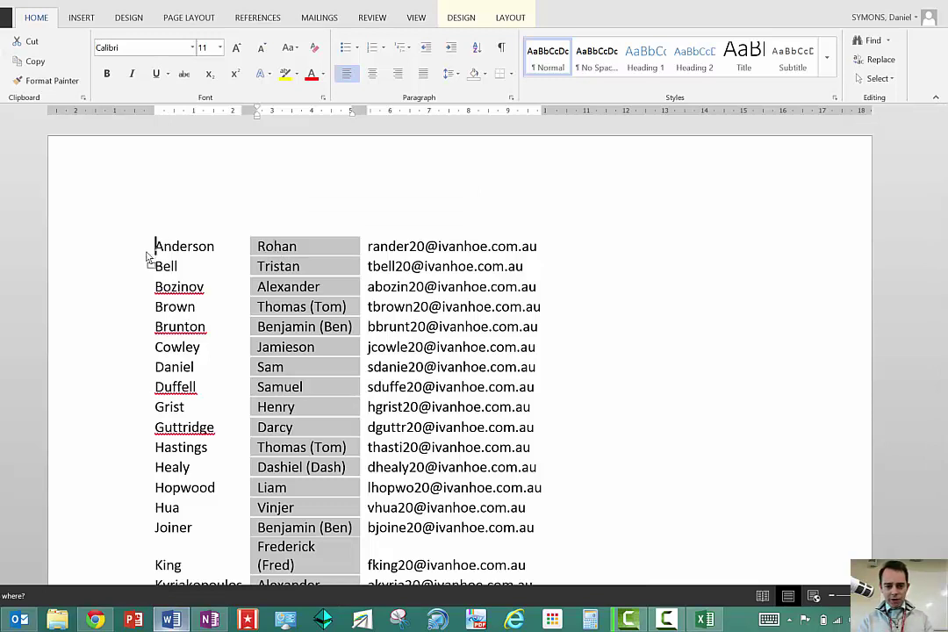
pyautogui.moveTo(147, 256); pyautogui.dragTo(147, 255)
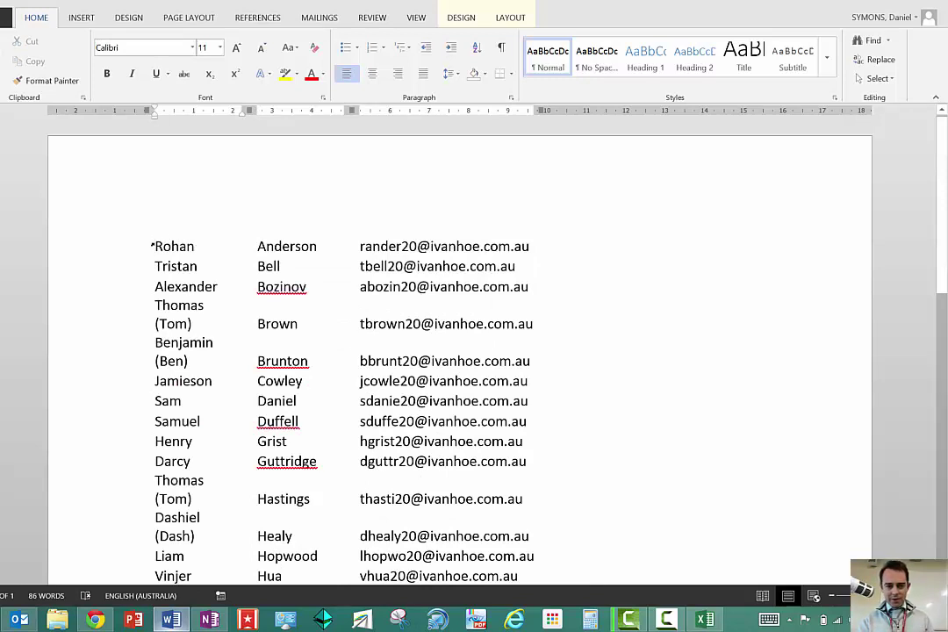
pyautogui.moveTo(156, 246); pyautogui.dragTo(442, 508)
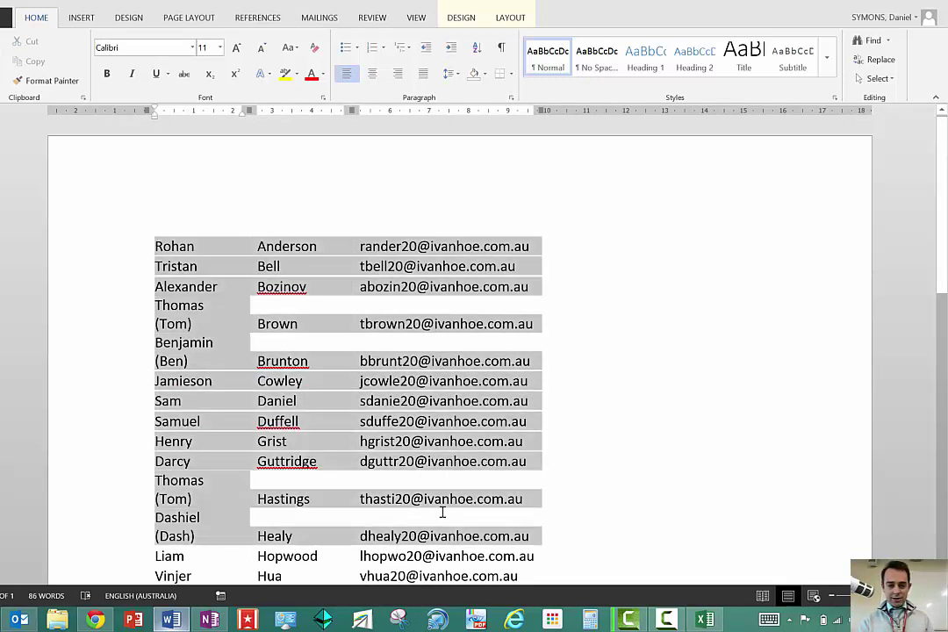
pyautogui.moveTo(462, 380); pyautogui.dragTo(462, 380)
pyautogui.doubleClick(463, 382)
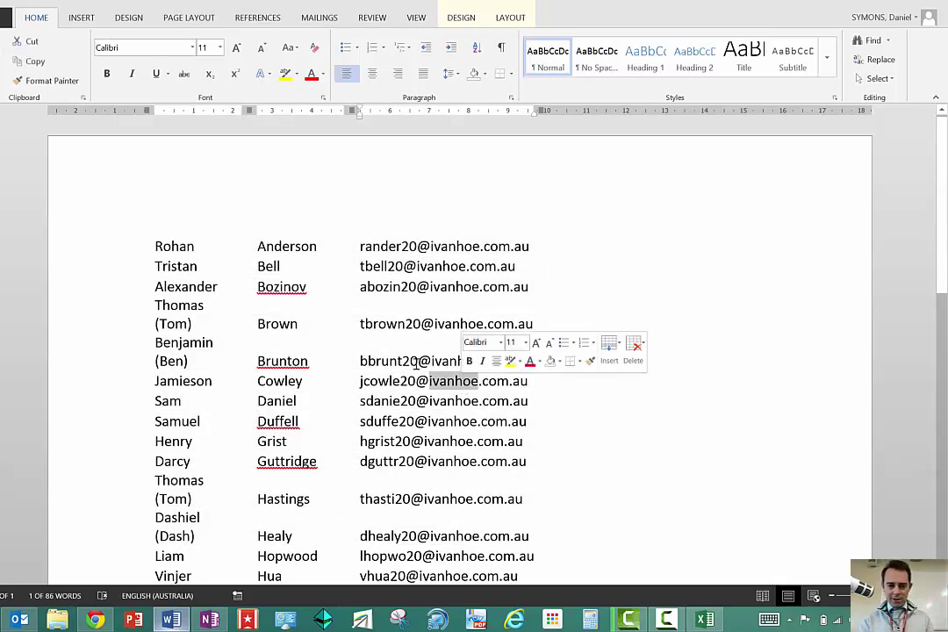
pyautogui.click(197, 268)
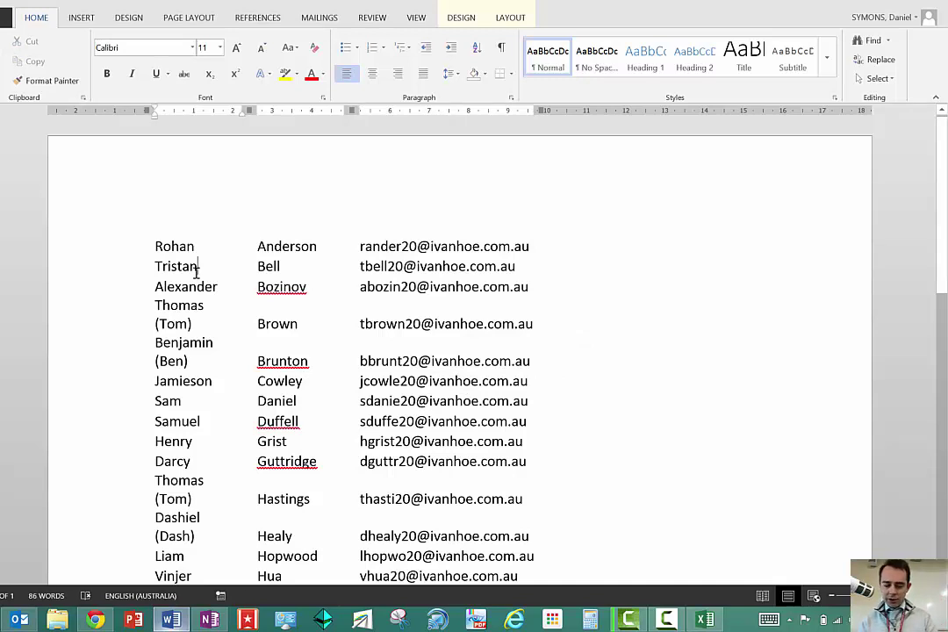
# Copy the entire student table with its first-name, surname and email columns.
pyautogui.hotkey('ctrl', 'a')
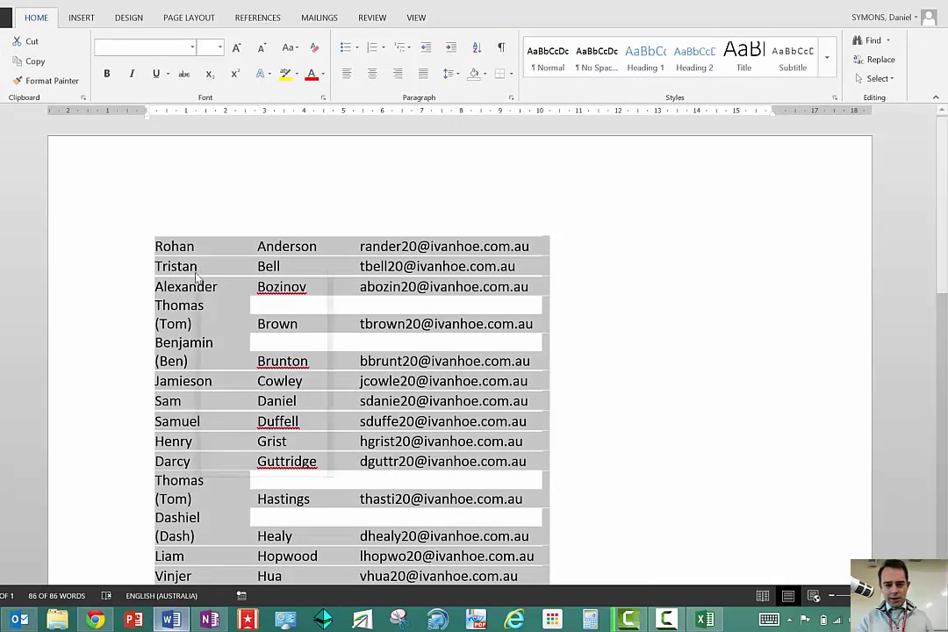
pyautogui.rightClick(197, 276)
pyautogui.click(224, 298)
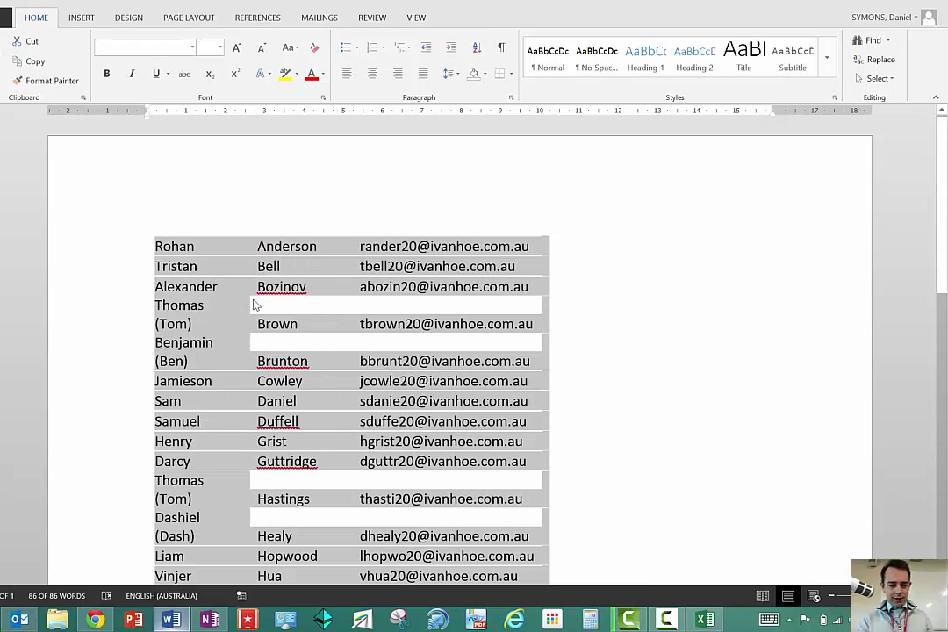
# Clear the student table from the document to leave a blank page ready for pasting.
pyautogui.hotkey('ctrl', 'n')
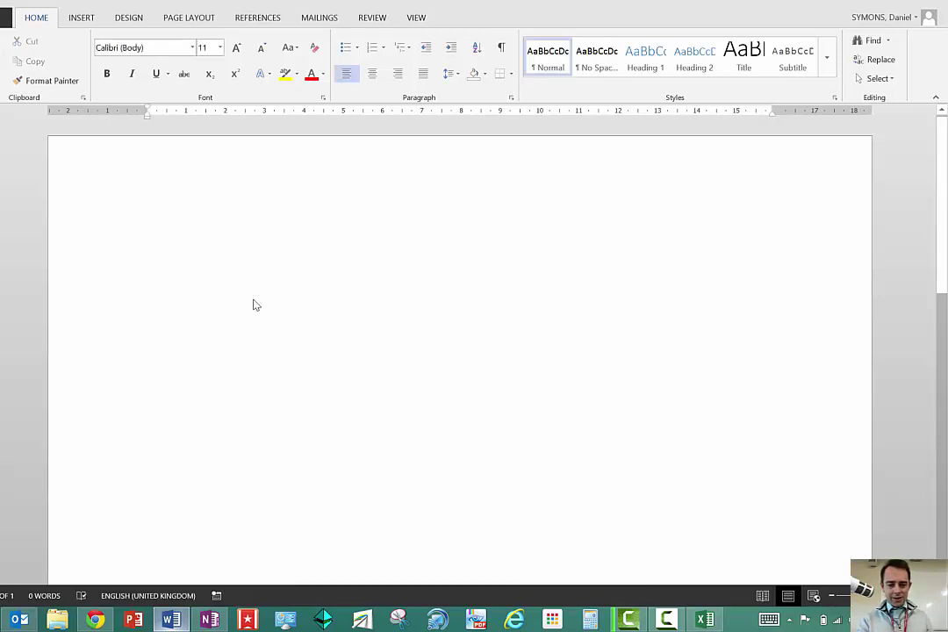
pyautogui.hotkey('ctrl', 'v')
pyautogui.hotkey('ctrl', 'a')
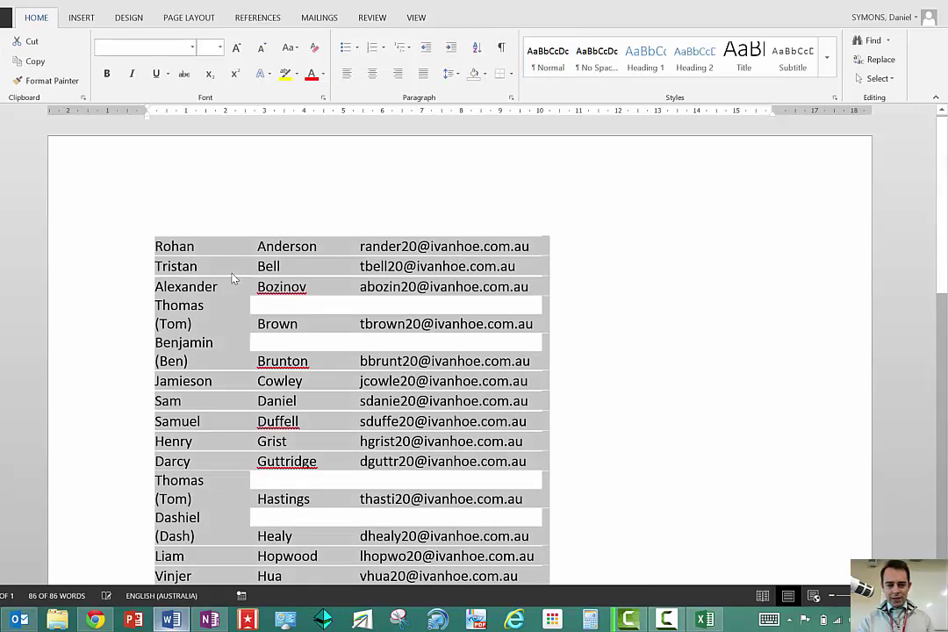
pyautogui.rightClick(233, 275)
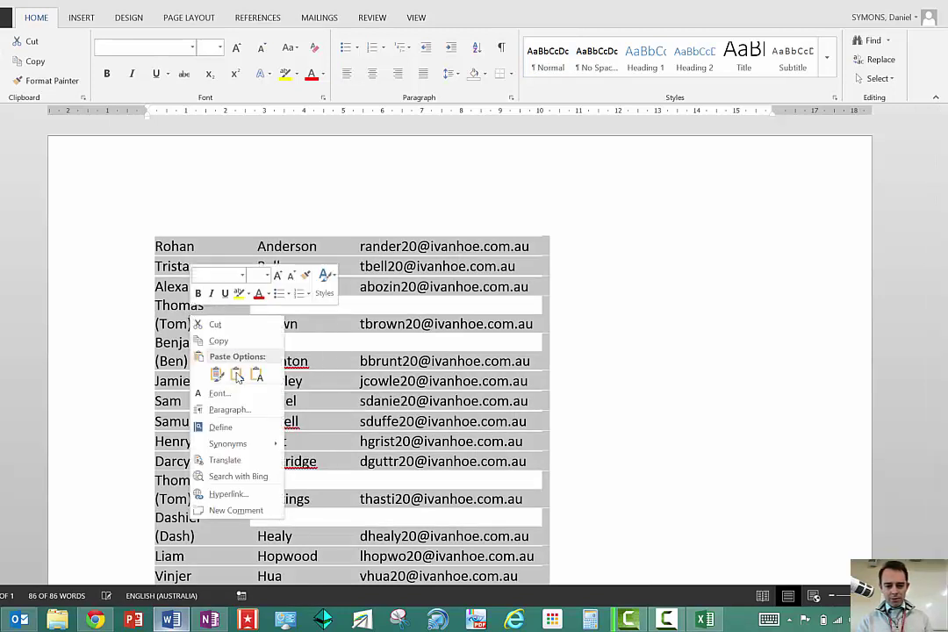
pyautogui.click(146, 394)
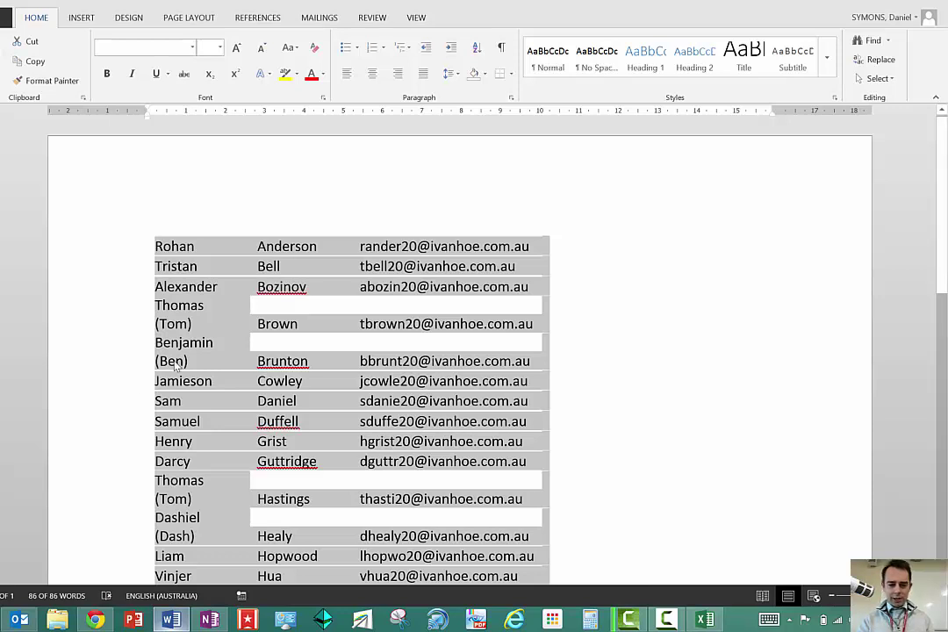
pyautogui.press('Delete')
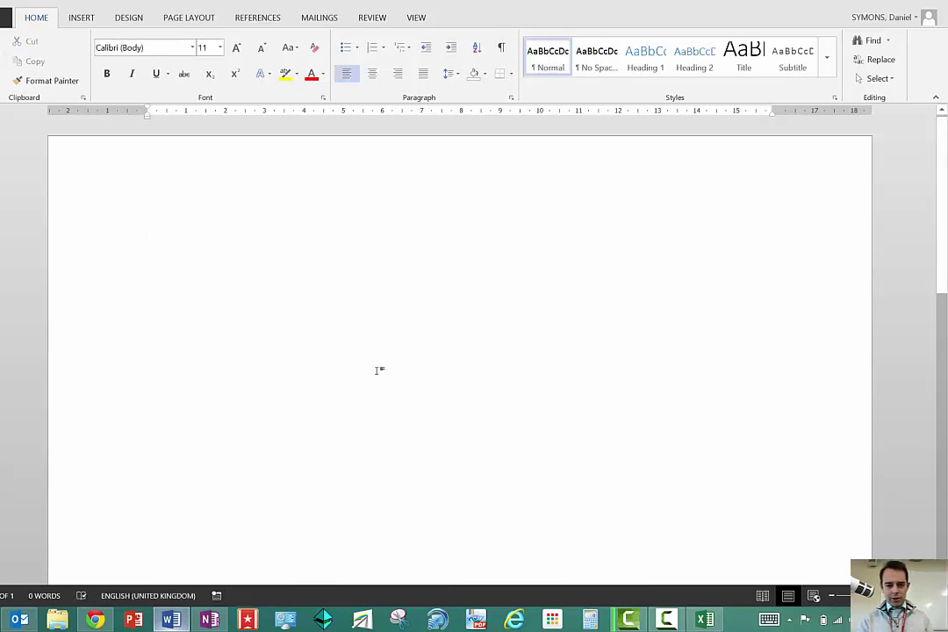
# Paste the copied student list onto the blank page with the Keep Text Only option.
pyautogui.rightClick(163, 241)
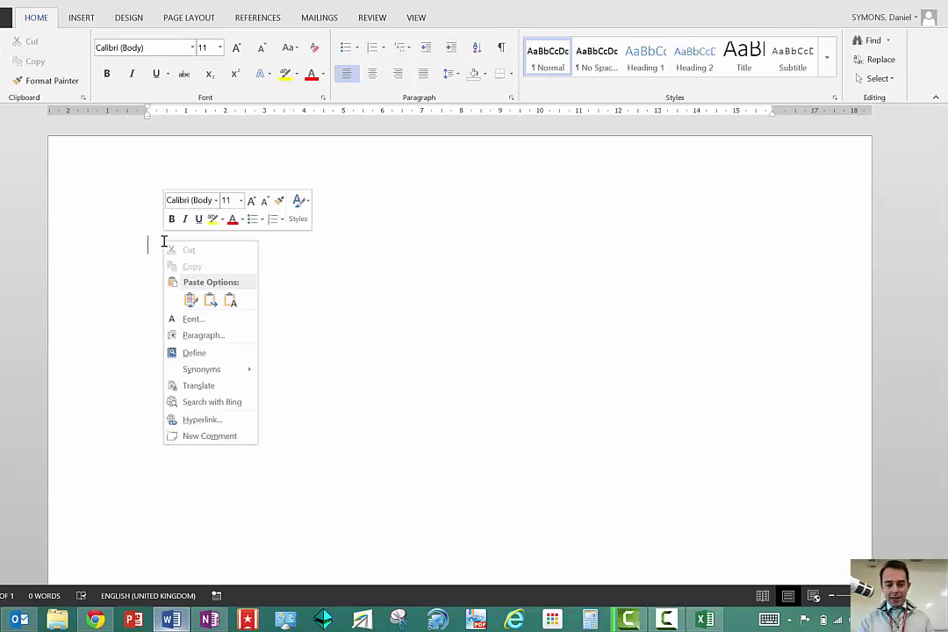
pyautogui.click(191, 300)
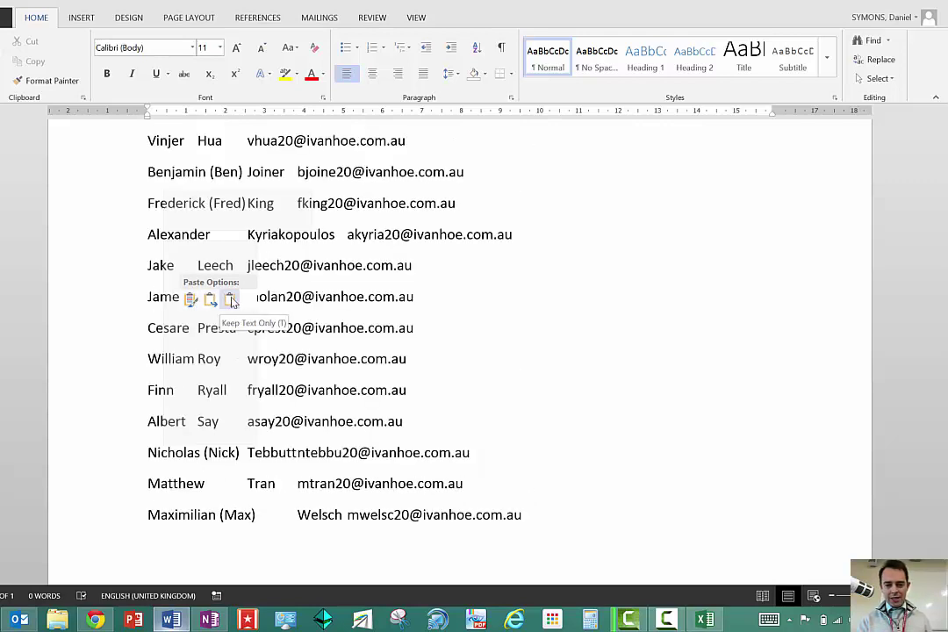
pyautogui.click(231, 300)
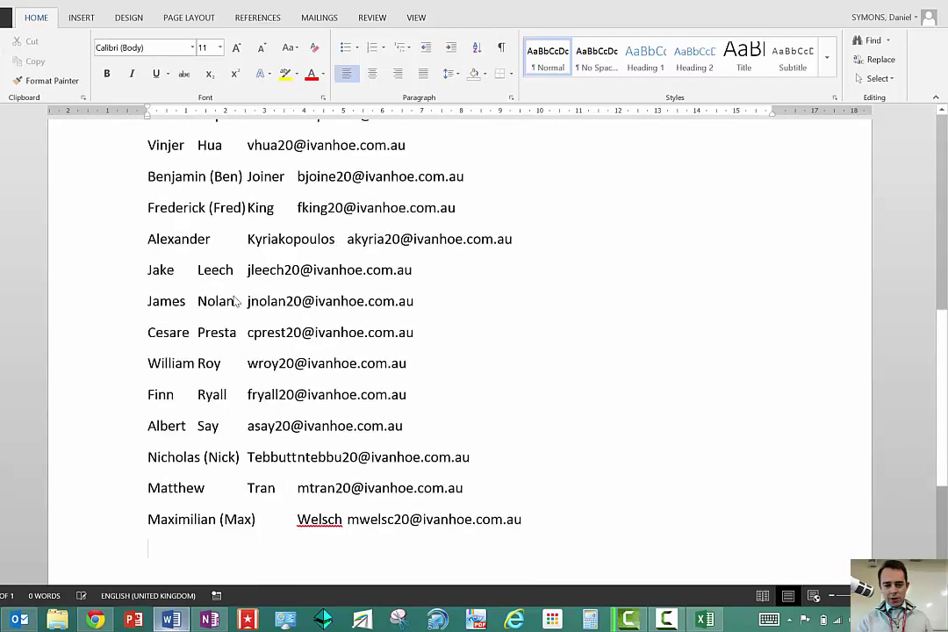
# Replace the gaps between first name, surname and email in the first student row with a comma and a space.
pyautogui.scroll(7, 235, 301)
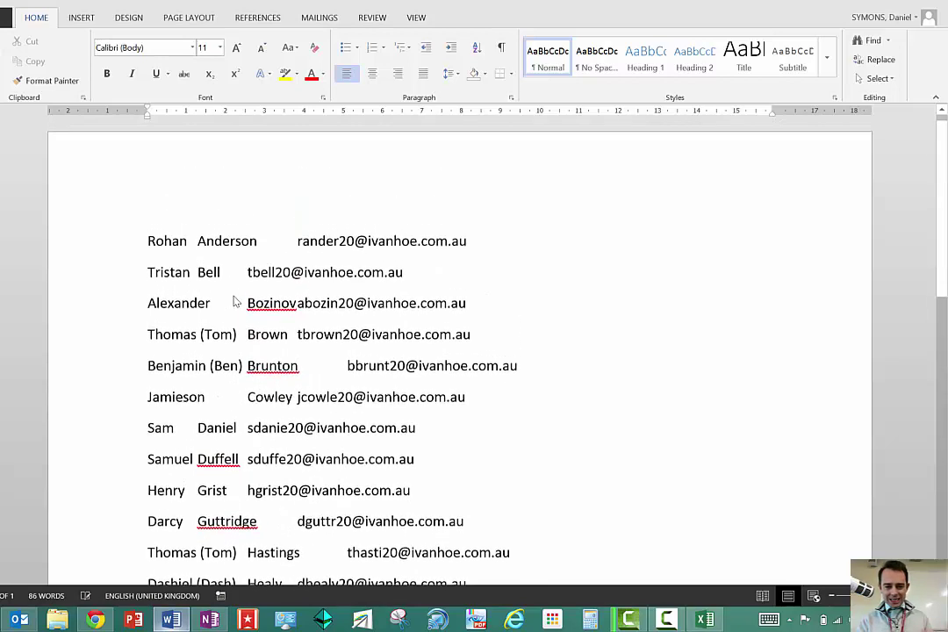
pyautogui.click(195, 243)
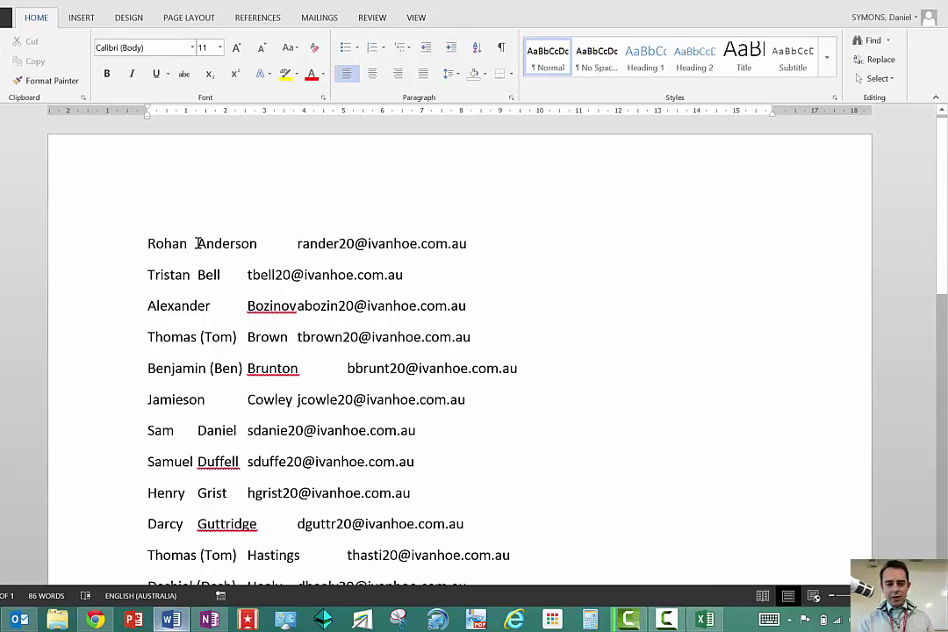
pyautogui.moveTo(197, 243); pyautogui.dragTo(187, 244)
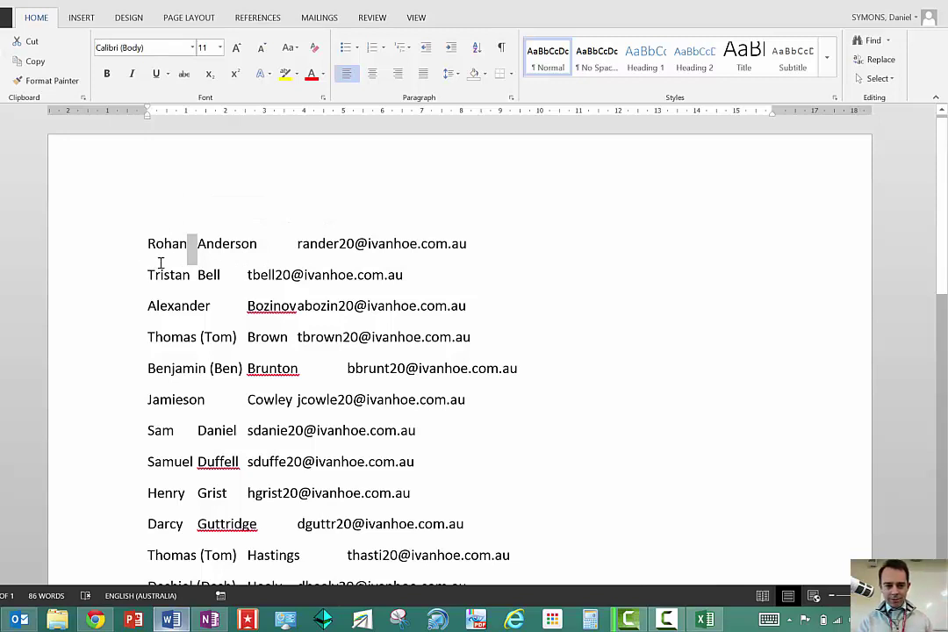
pyautogui.click(197, 252)
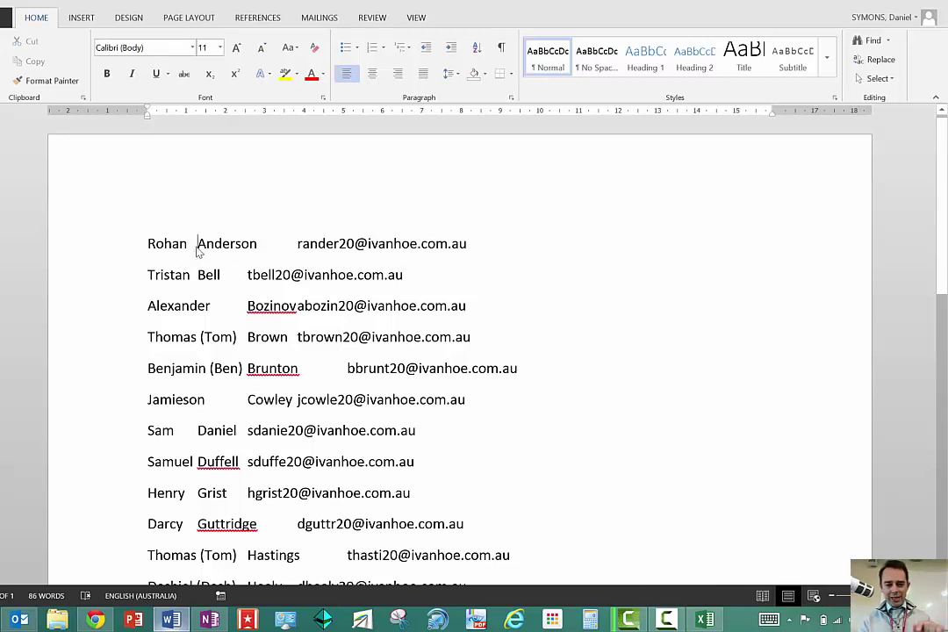
pyautogui.press('BackSpace')
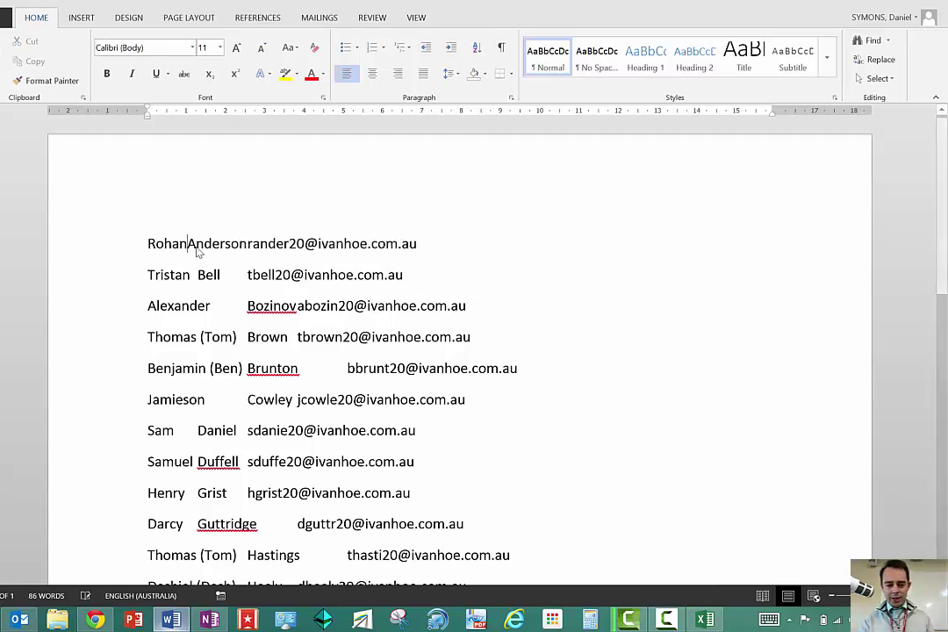
pyautogui.write(',')
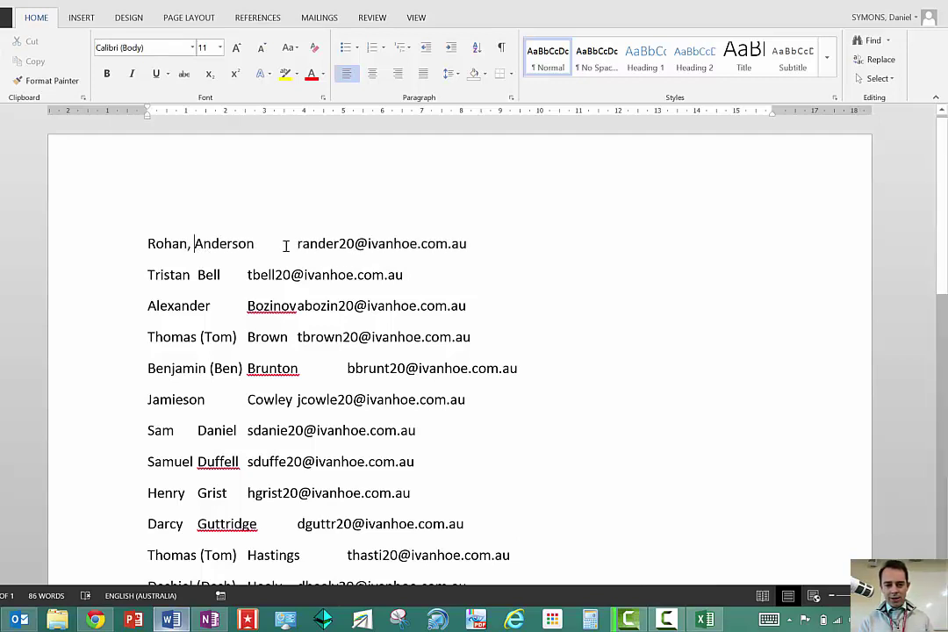
pyautogui.moveTo(273, 248); pyautogui.dragTo(256, 246)
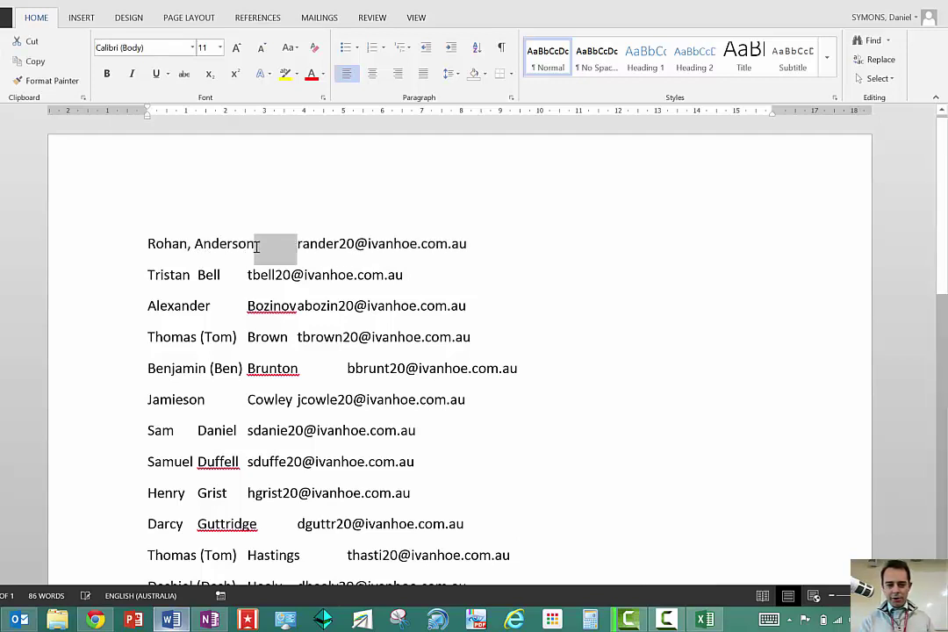
pyautogui.press('BackSpace')
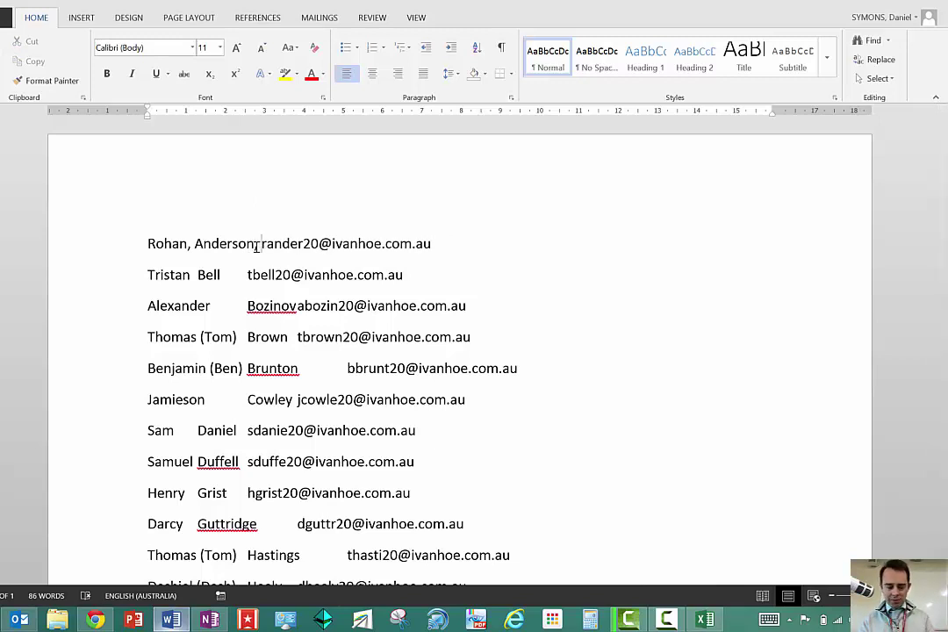
pyautogui.write(',')
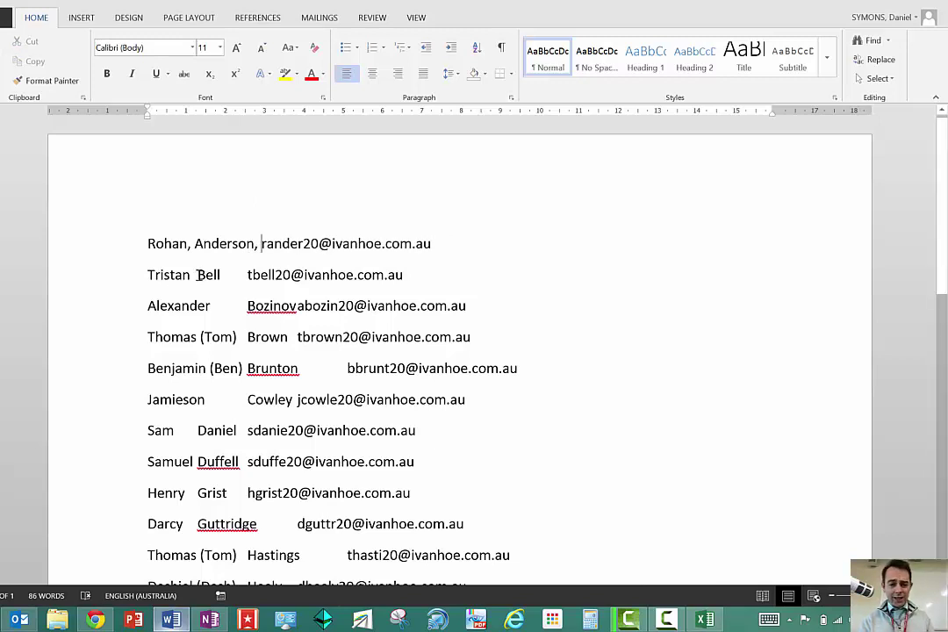
# Separate the first name, surname and email in the second student row with commas instead of tabs.
pyautogui.moveTo(193, 275); pyautogui.dragTo(198, 275)
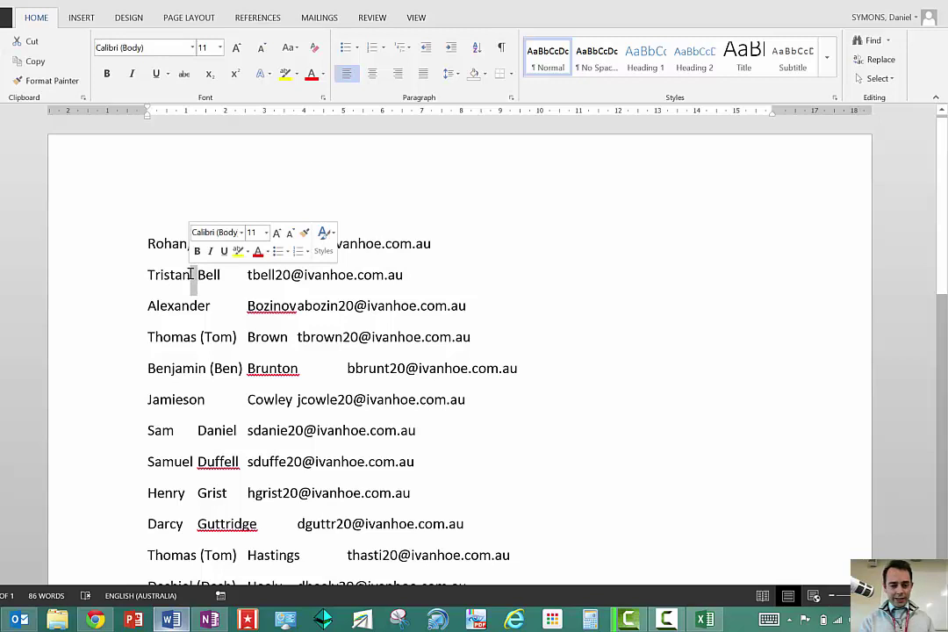
pyautogui.press('BackSpace')
pyautogui.write(',')
pyautogui.click(248, 274)
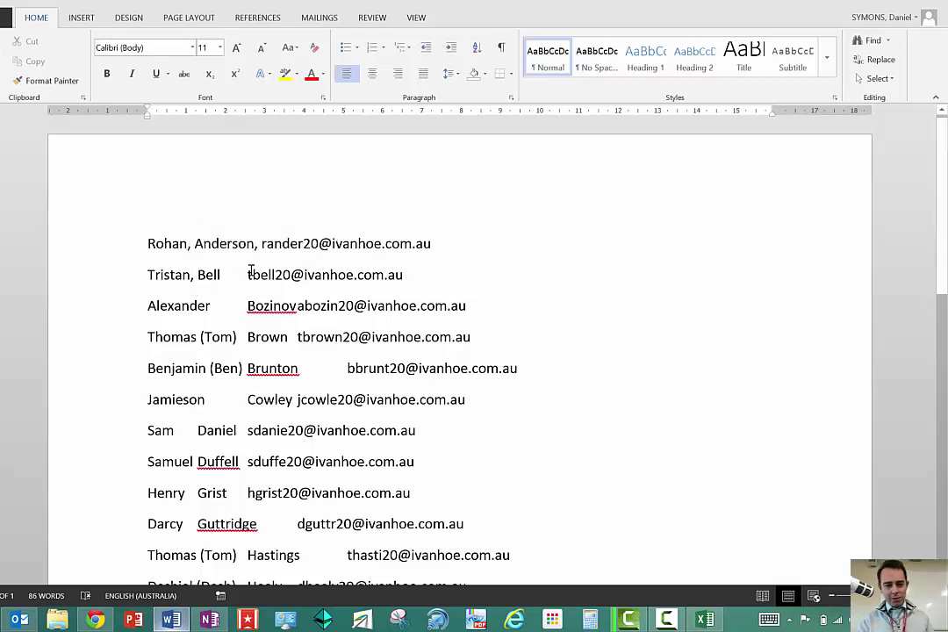
pyautogui.moveTo(238, 275); pyautogui.dragTo(220, 275)
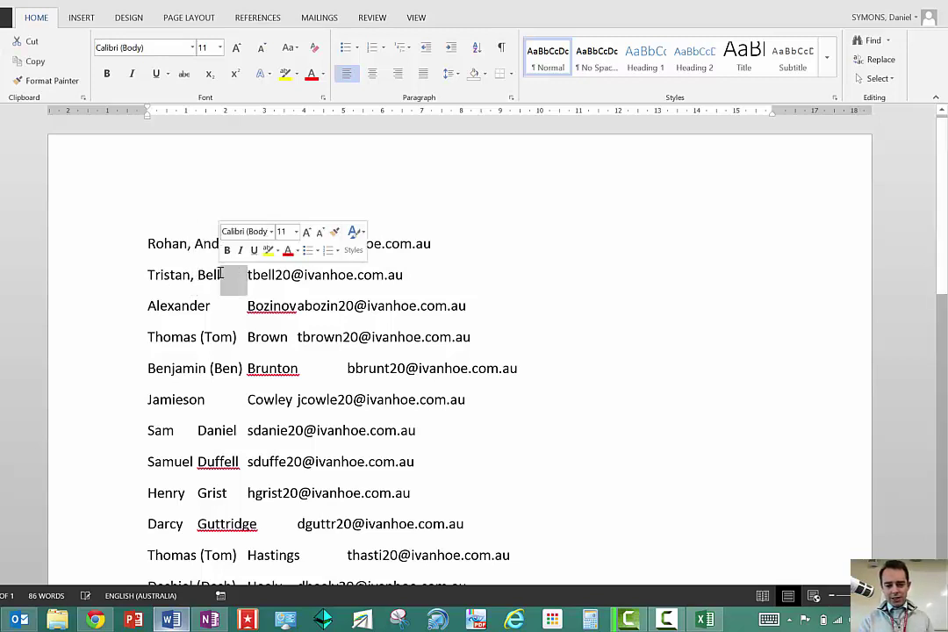
pyautogui.write(',')
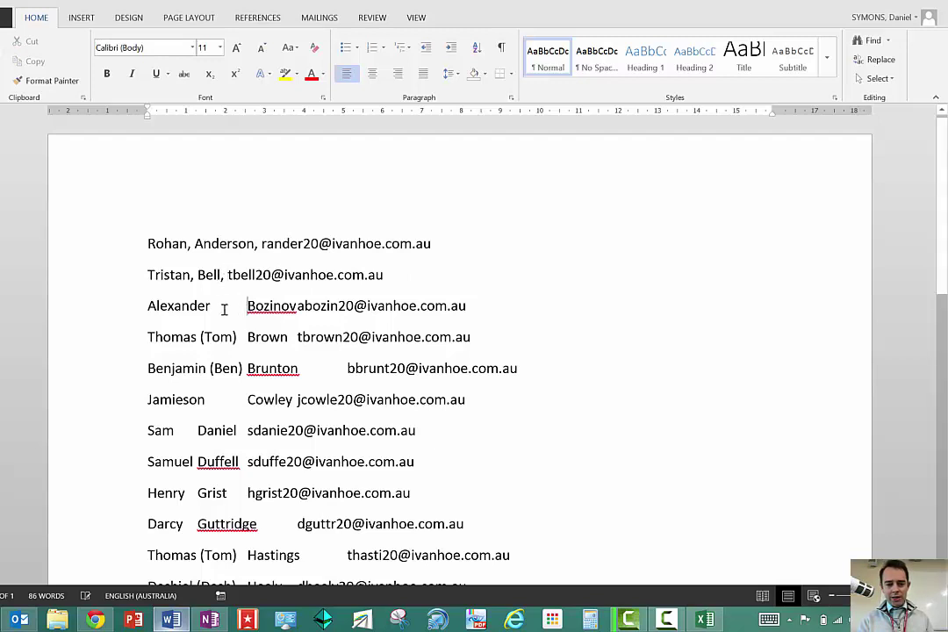
# Separate the third student row's first name, surname and email with commas, removing the leftover tab before the email.
pyautogui.doubleClick(220, 309)
pyautogui.write(',')
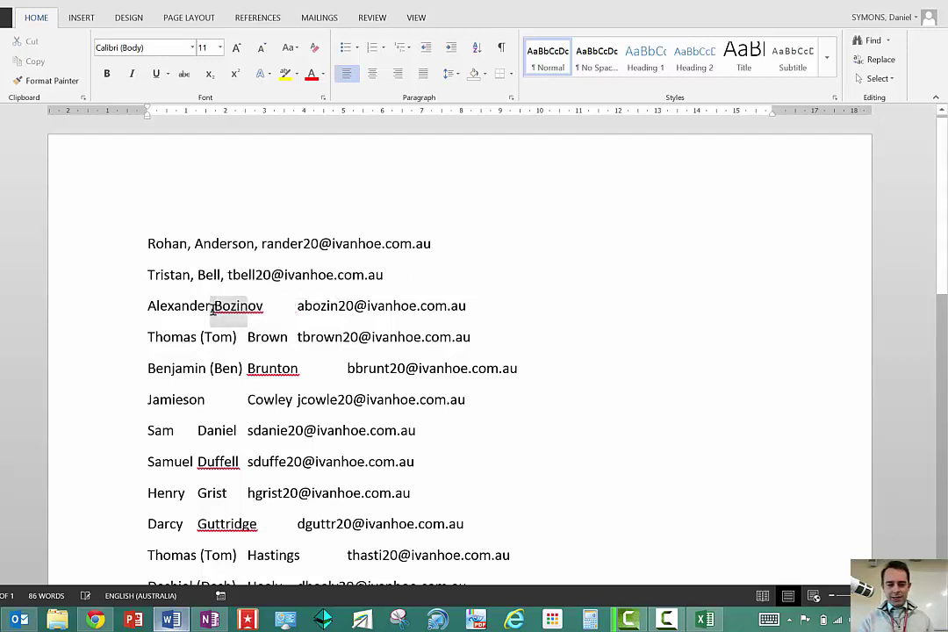
pyautogui.click(293, 305)
pyautogui.write(',')
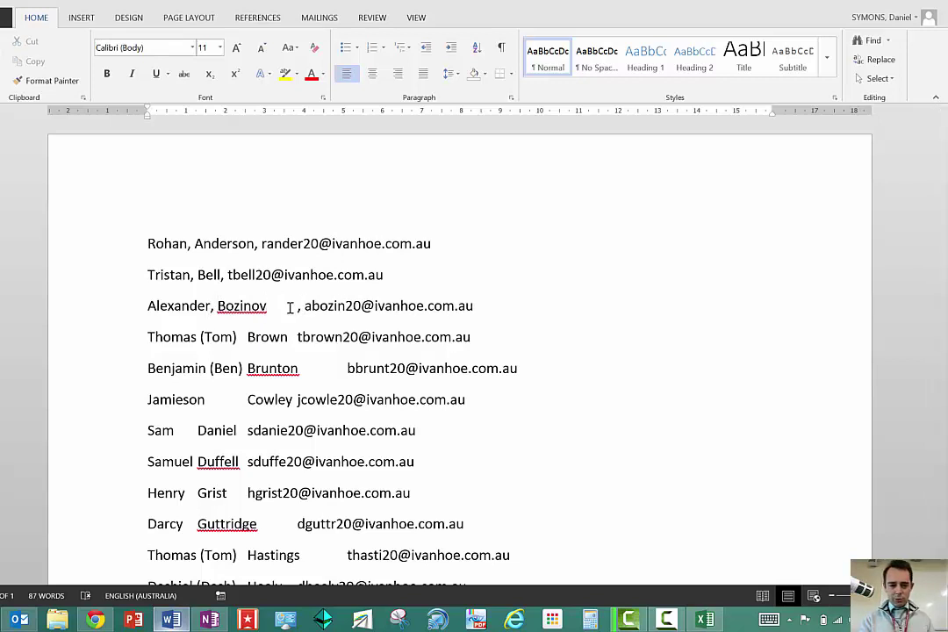
pyautogui.press('BackSpace')
pyautogui.press('BackSpace')
pyautogui.press('BackSpace')
pyautogui.write(',')
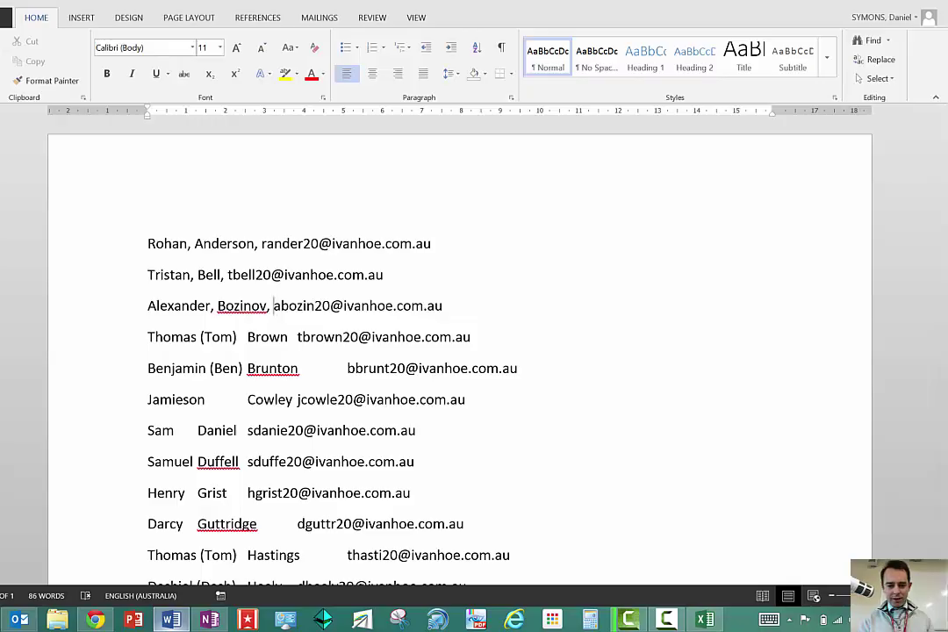
# Open the prepared 7E English.docx from the desktop and look through its comma-separated student list.
pyautogui.press('super+d')
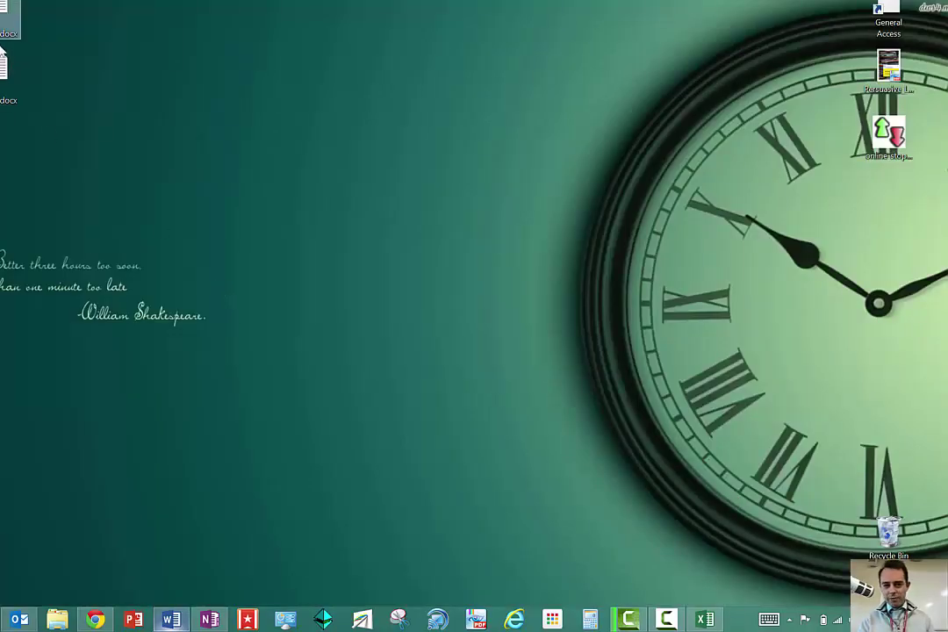
pyautogui.press('super+d')
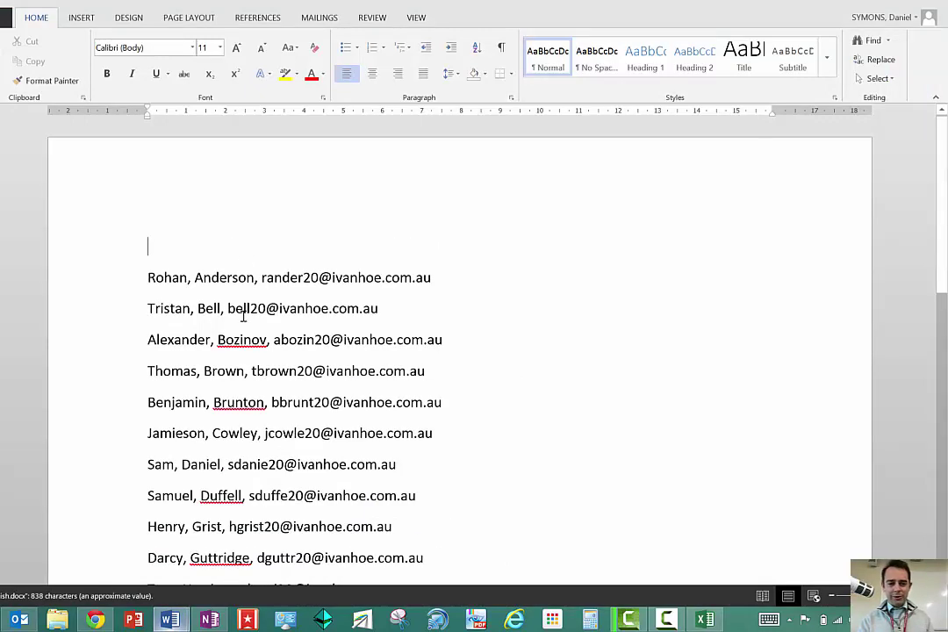
pyautogui.scroll(-2, 341, 232)
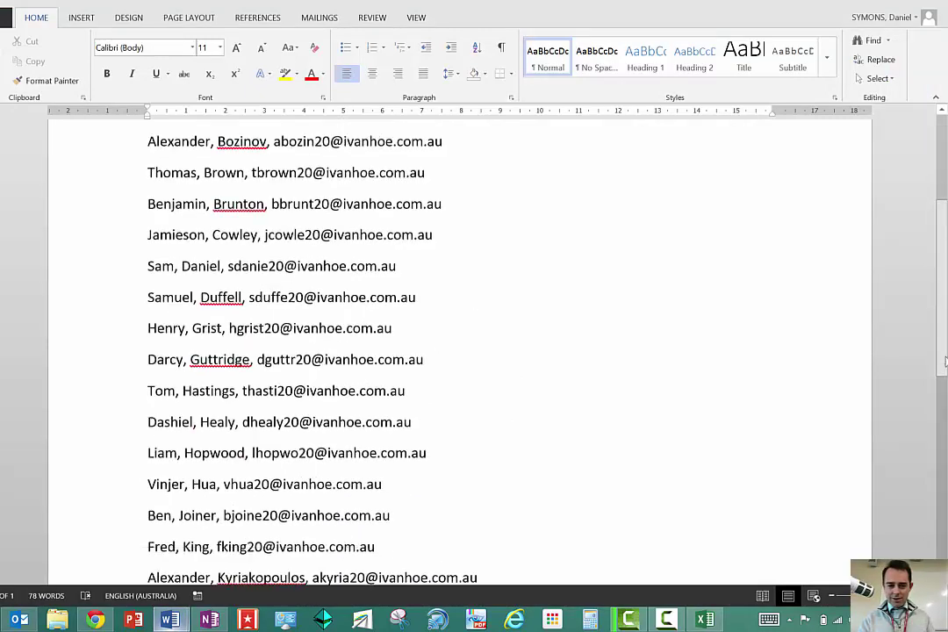
pyautogui.scroll(2, 340, 232)
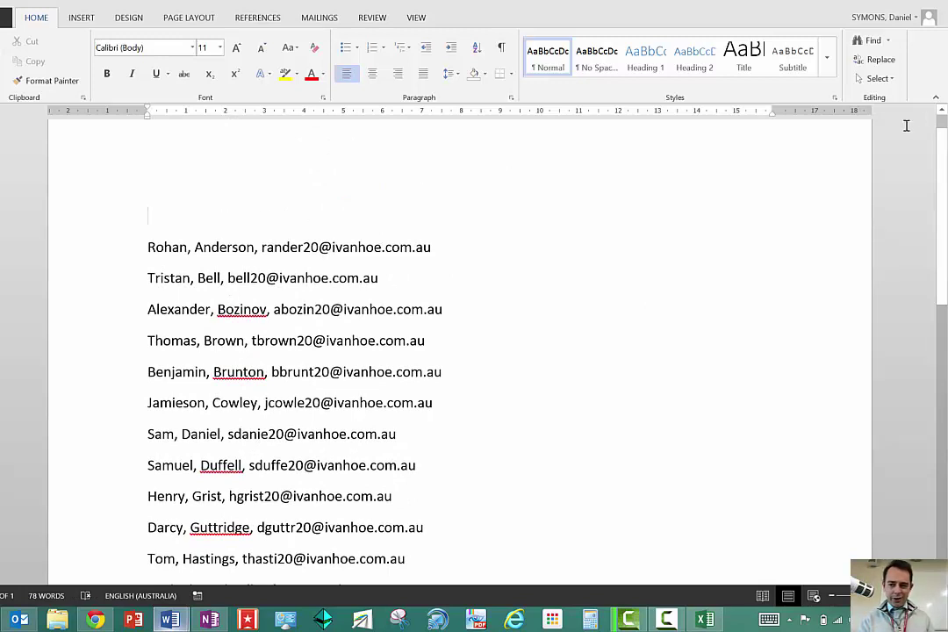
pyautogui.moveTo(939, 150); pyautogui.dragTo(937, 199)
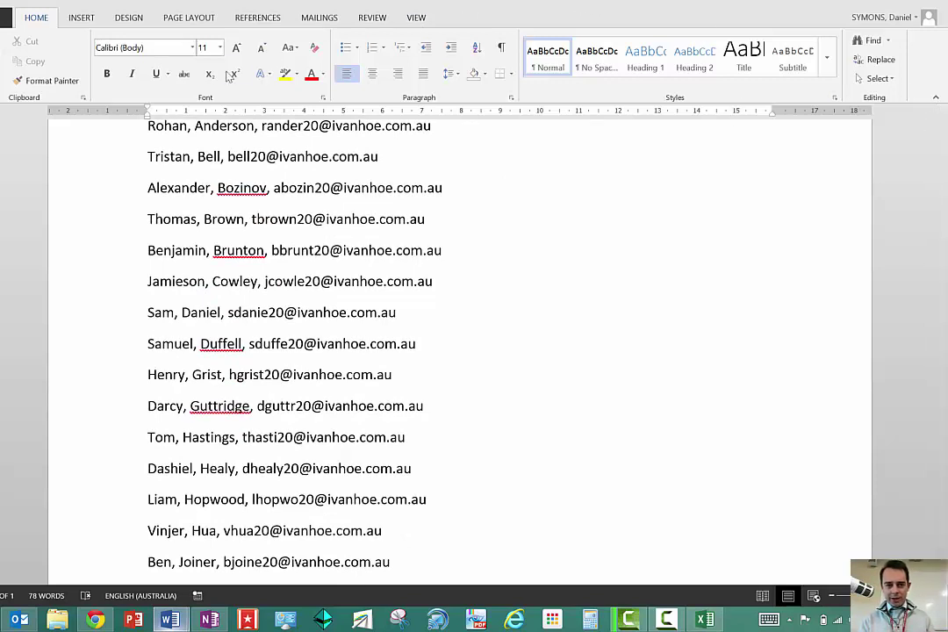
# Save the finished student list to the Desktop as a Word document named 7E English.docx.
pyautogui.click(5, 17)
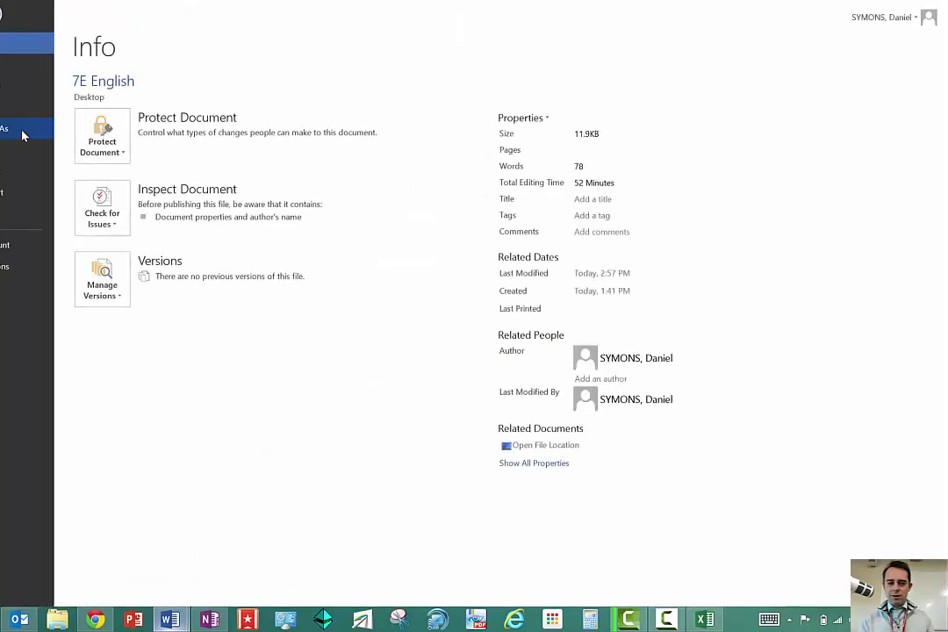
pyautogui.click(24, 128)
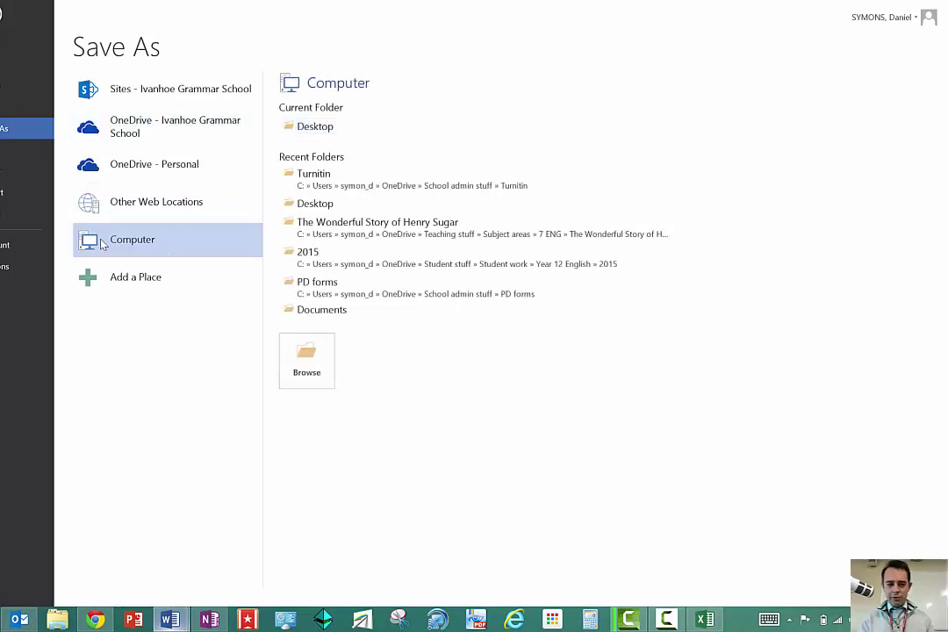
pyautogui.click(321, 127)
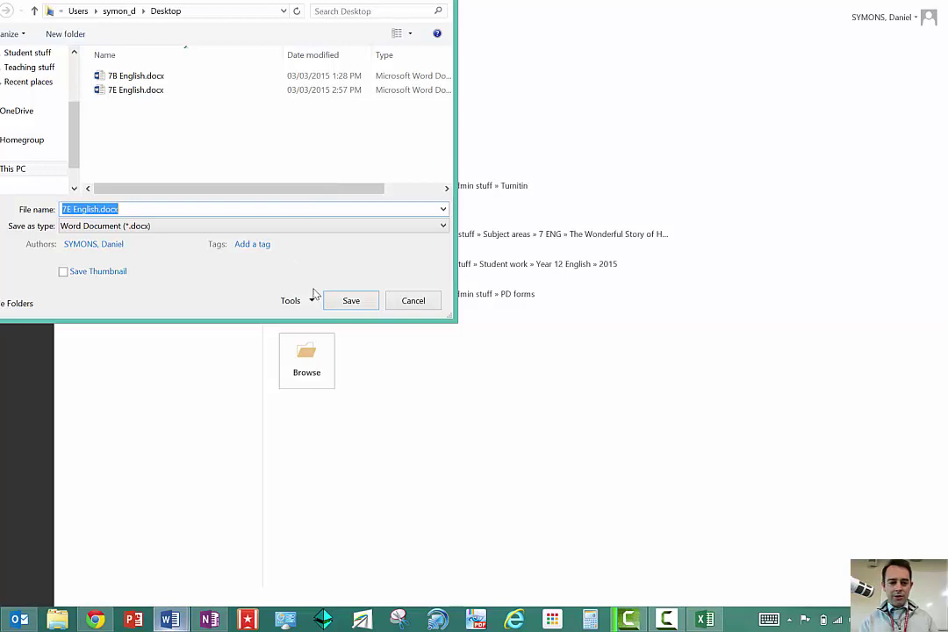
pyautogui.click(350, 300)
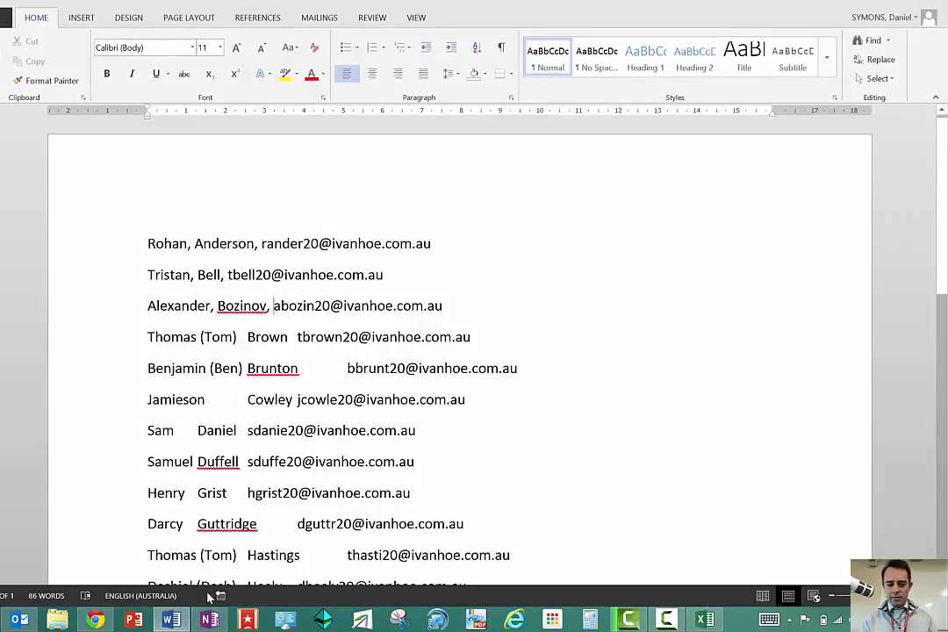
# Switch to Turnitin in Chrome and open the student list upload form for the Year 7E English class.
pyautogui.click(95, 620)
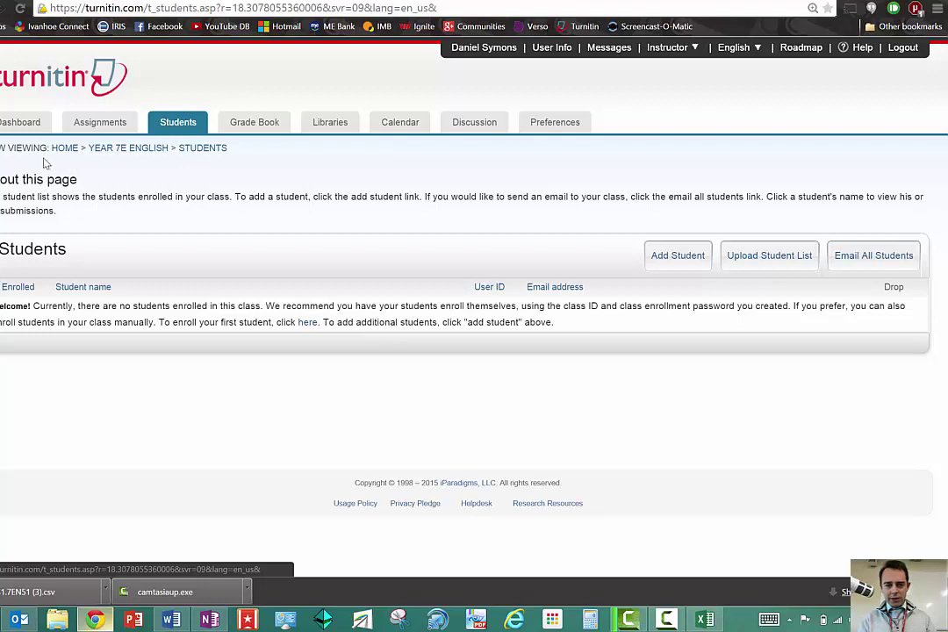
pyautogui.click(63, 148)
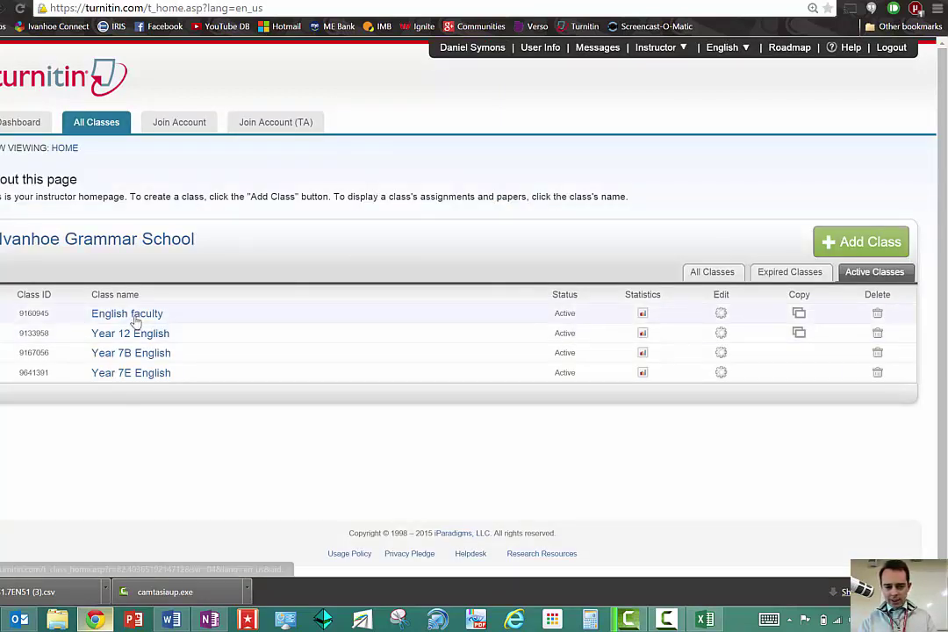
pyautogui.click(135, 373)
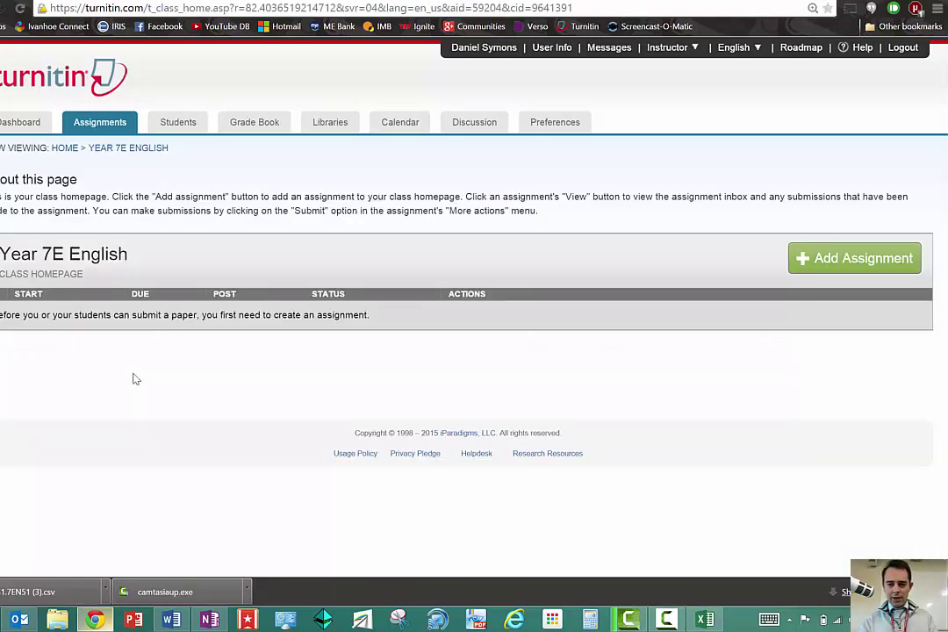
pyautogui.click(165, 124)
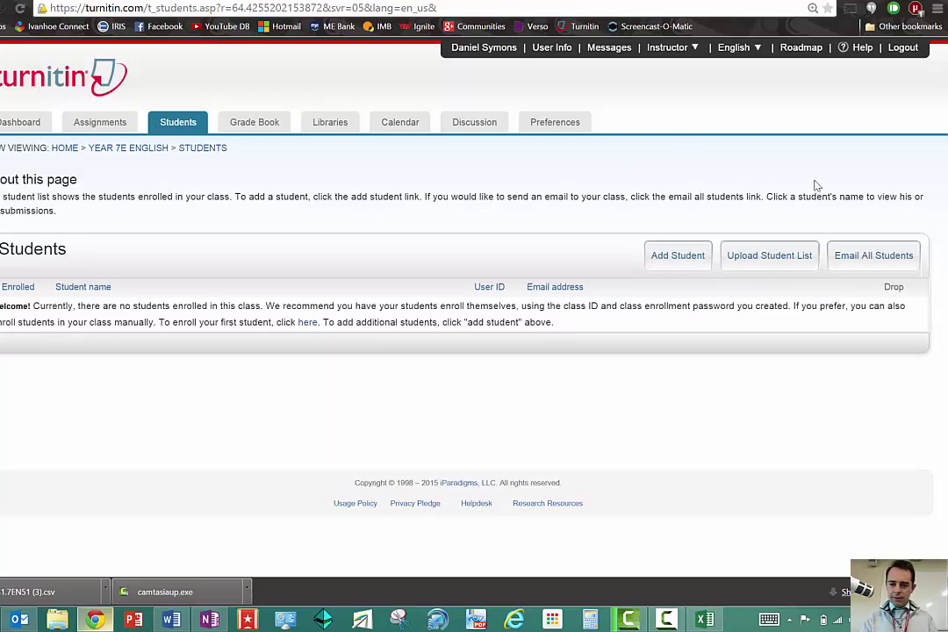
pyautogui.click(769, 254)
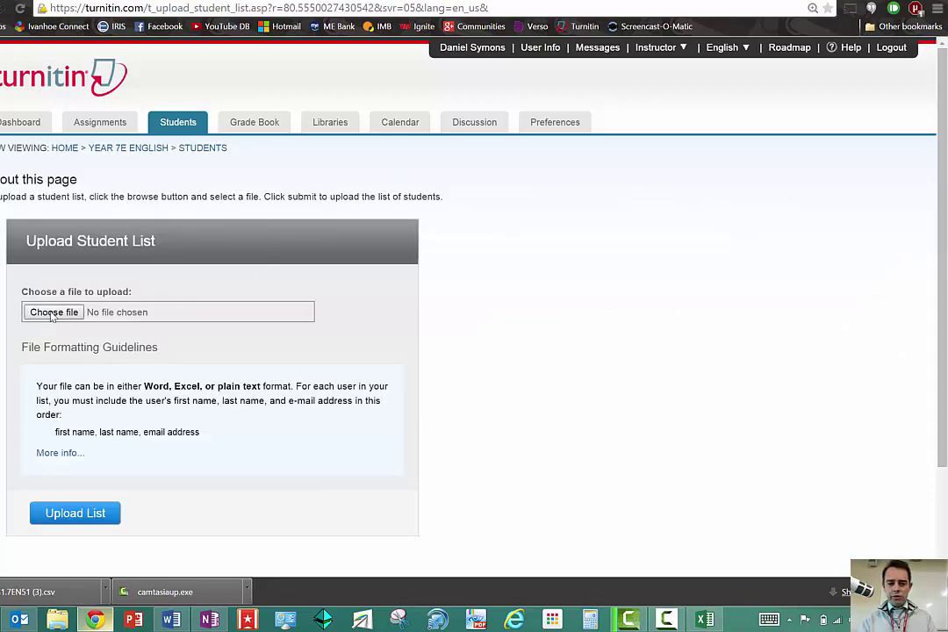
# Upload 7E English.docx from the Desktop as the class's student list.
pyautogui.click(51, 313)
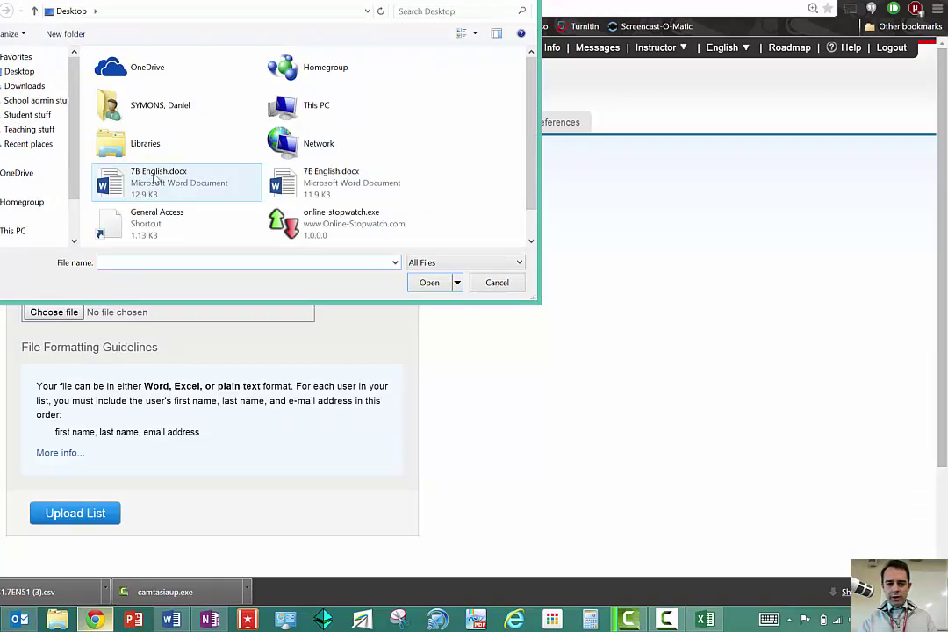
pyautogui.click(279, 181)
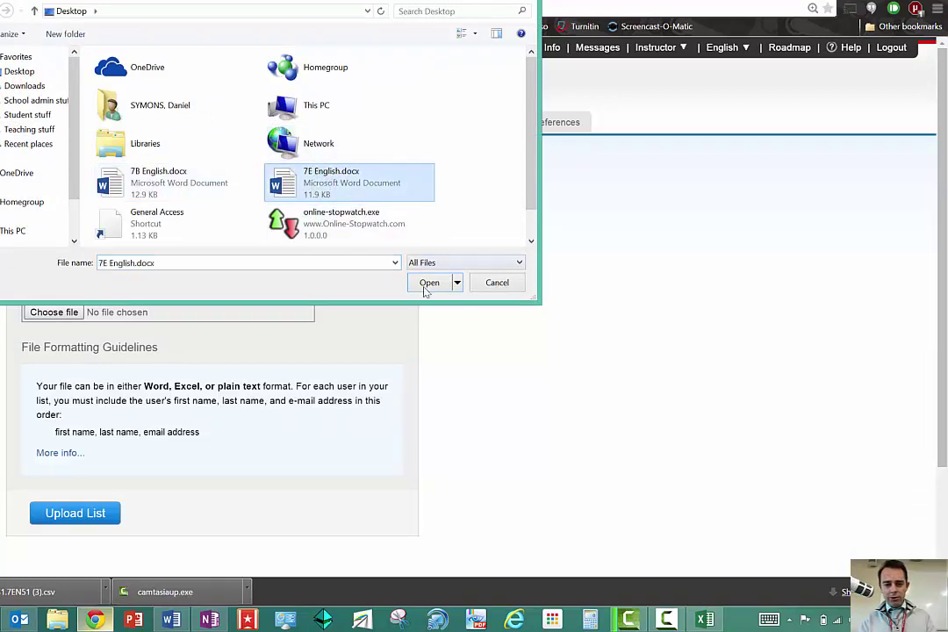
pyautogui.click(427, 285)
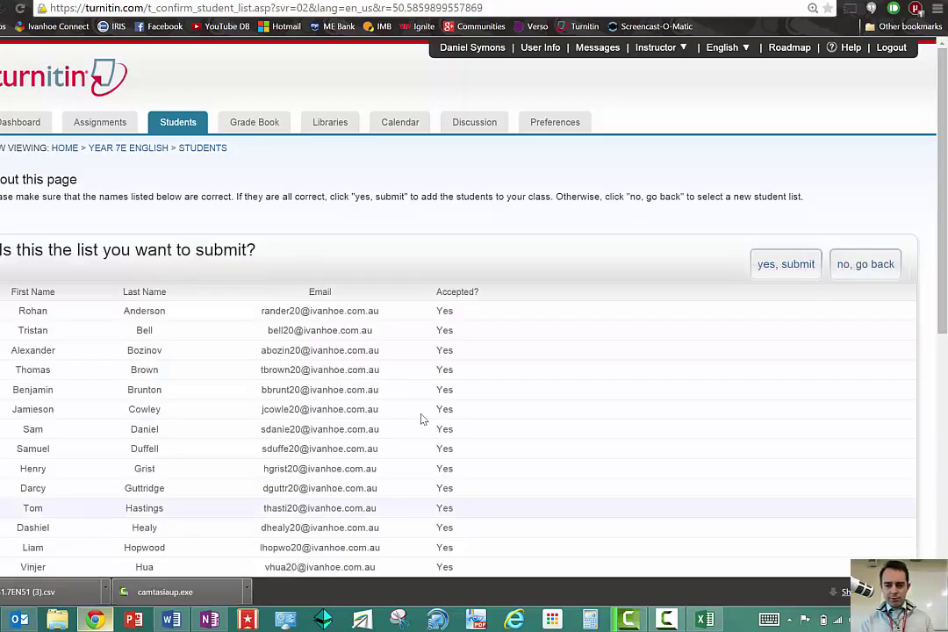
# Check the names and emails read from the uploaded list and submit it to enrol the students.
pyautogui.scroll(-1, 945, 262)
pyautogui.moveTo(944, 262); pyautogui.dragTo(709, 237)
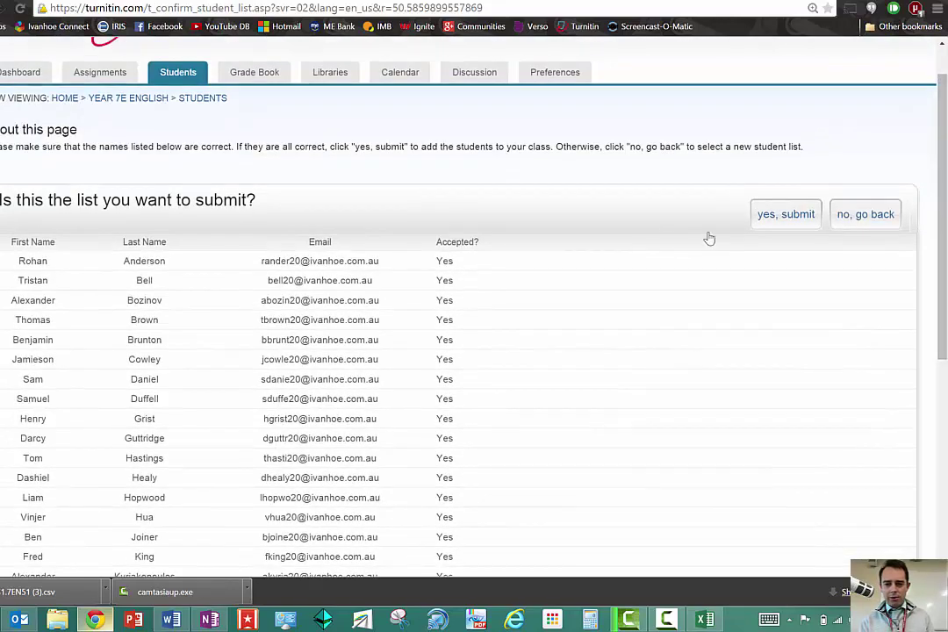
pyautogui.click(783, 215)
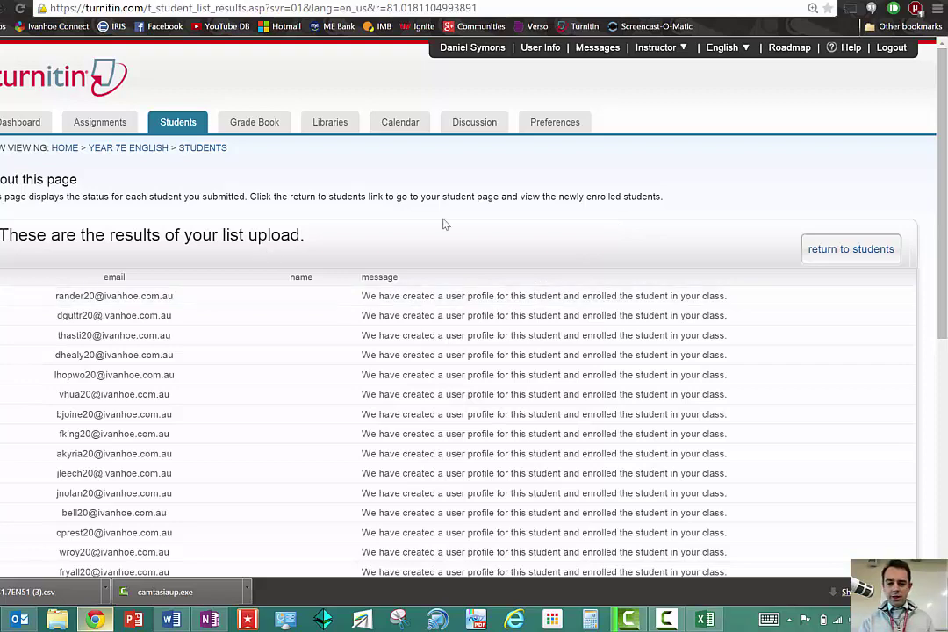
# Look through the enrolment results of the list upload and return to the Year 7E English class homepage.
pyautogui.scroll(-2, 941, 322)
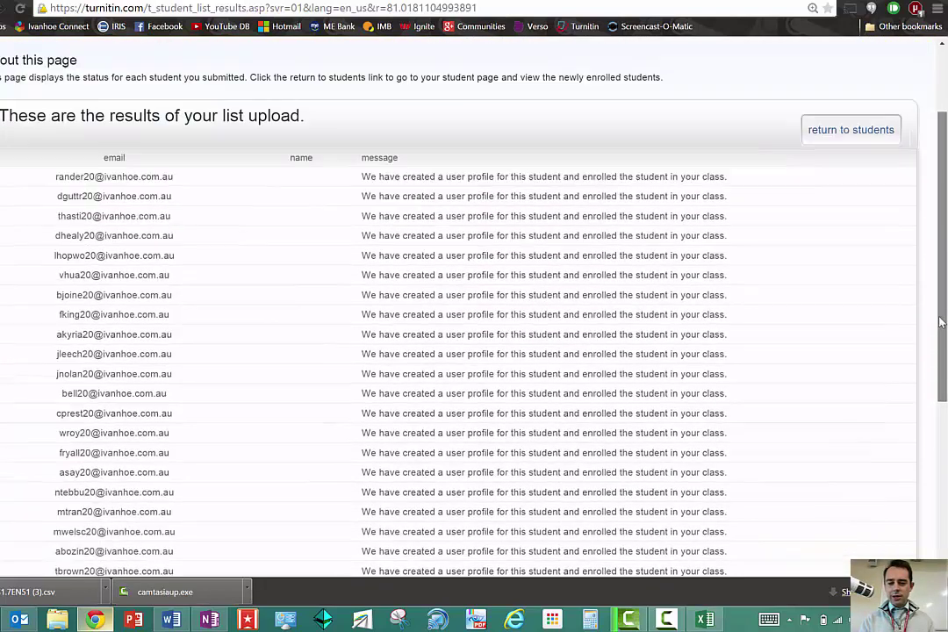
pyautogui.scroll(-2, 939, 317)
pyautogui.scroll(4, 938, 316)
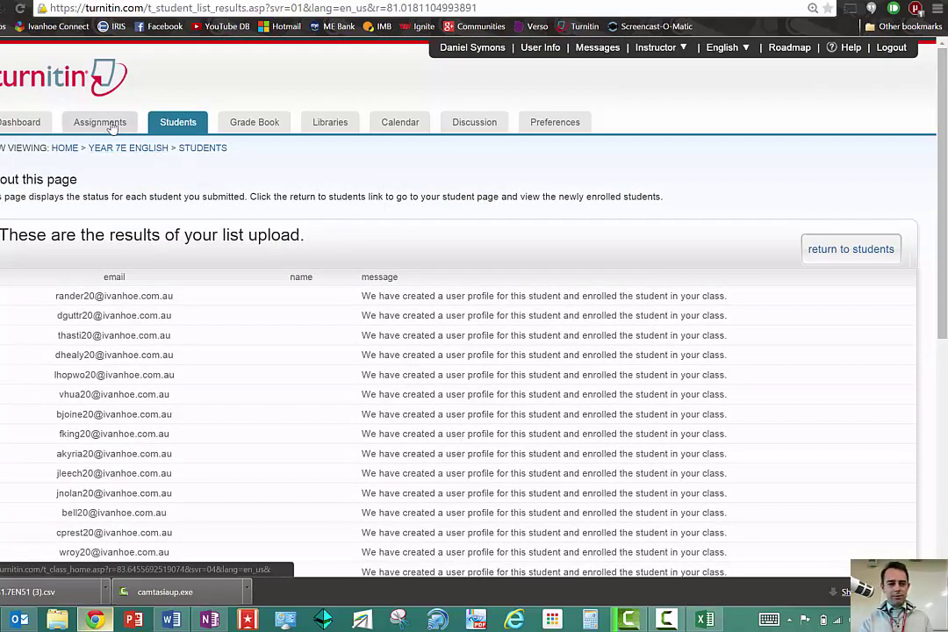
pyautogui.click(117, 151)
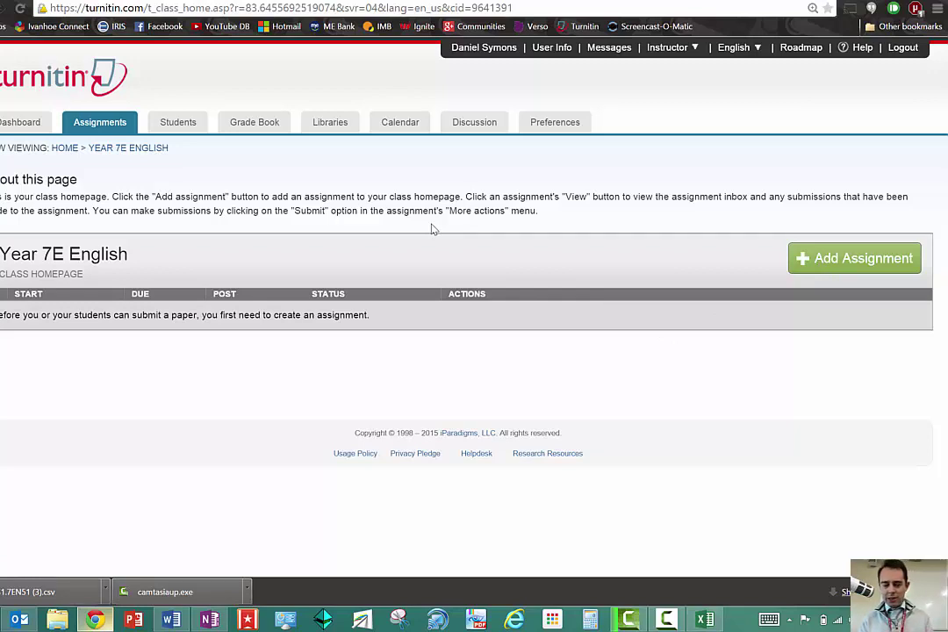
# Open the Revision 1 inbox of the Year 12 English class and examine the submissions, similarity scores and grades.
pyautogui.click(66, 150)
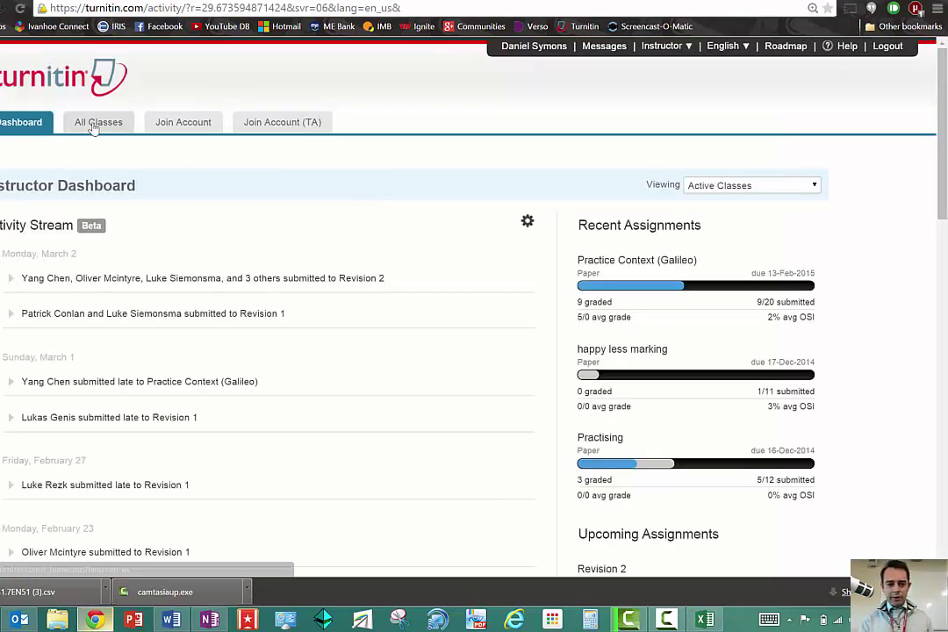
pyautogui.click(99, 122)
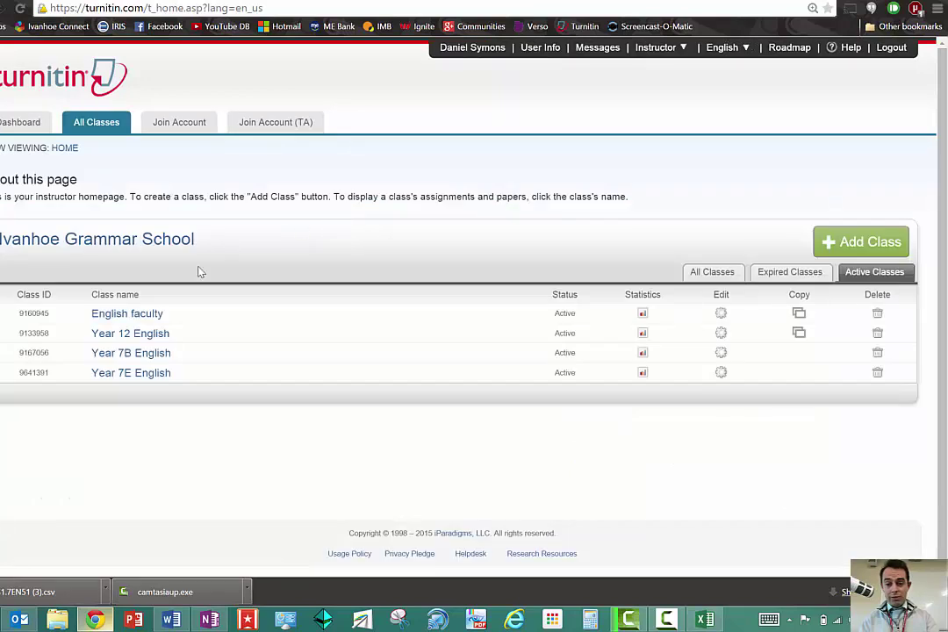
pyautogui.click(162, 332)
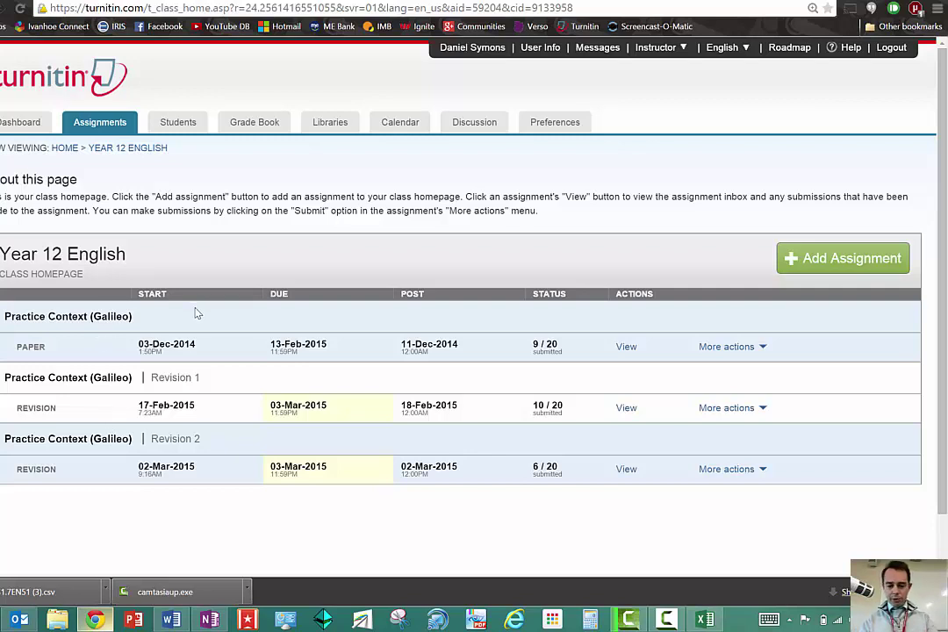
pyautogui.click(625, 409)
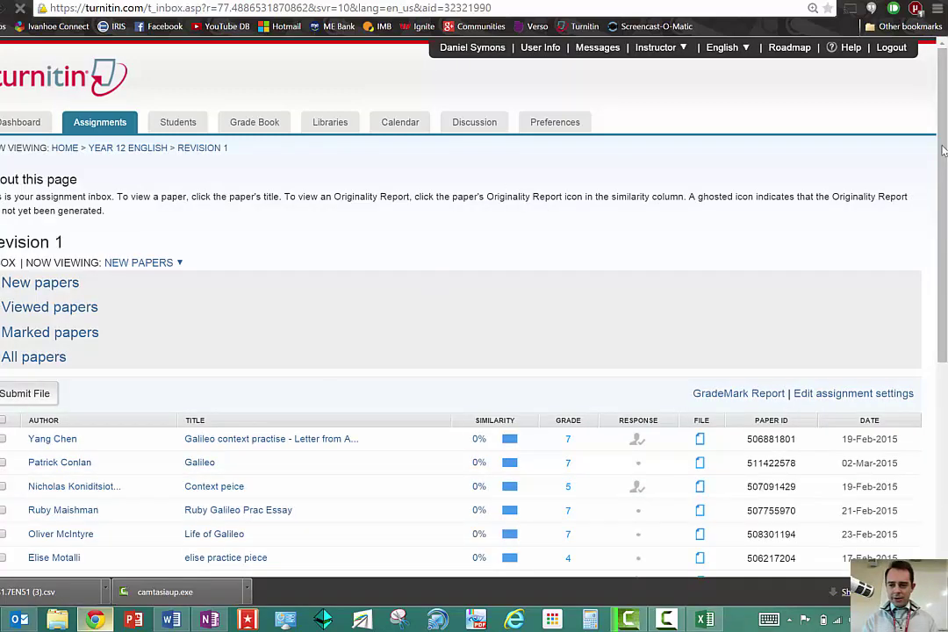
pyautogui.moveTo(945, 180); pyautogui.dragTo(942, 280)
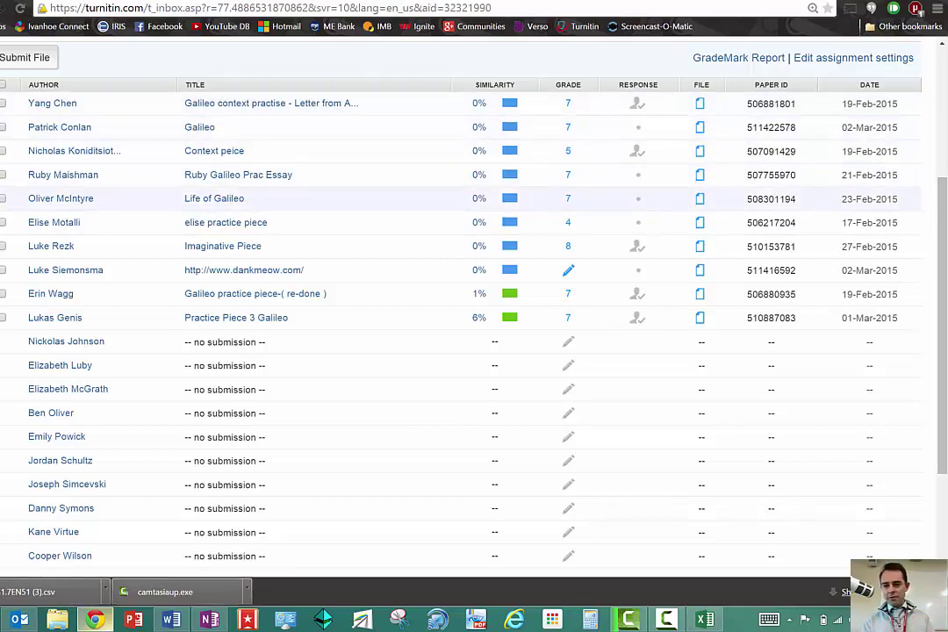
pyautogui.scroll(3, 722, 145)
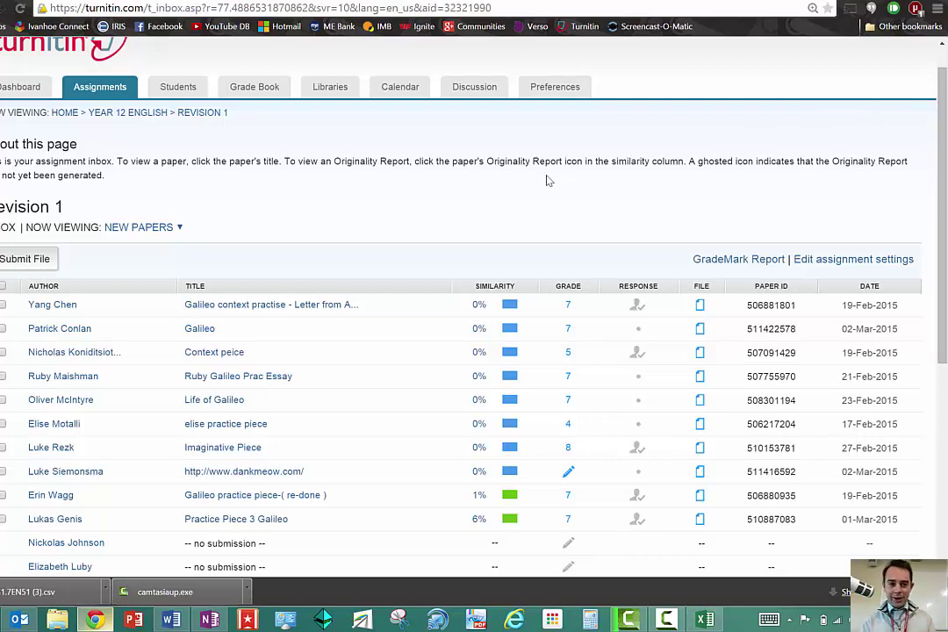
pyautogui.click(668, 619)
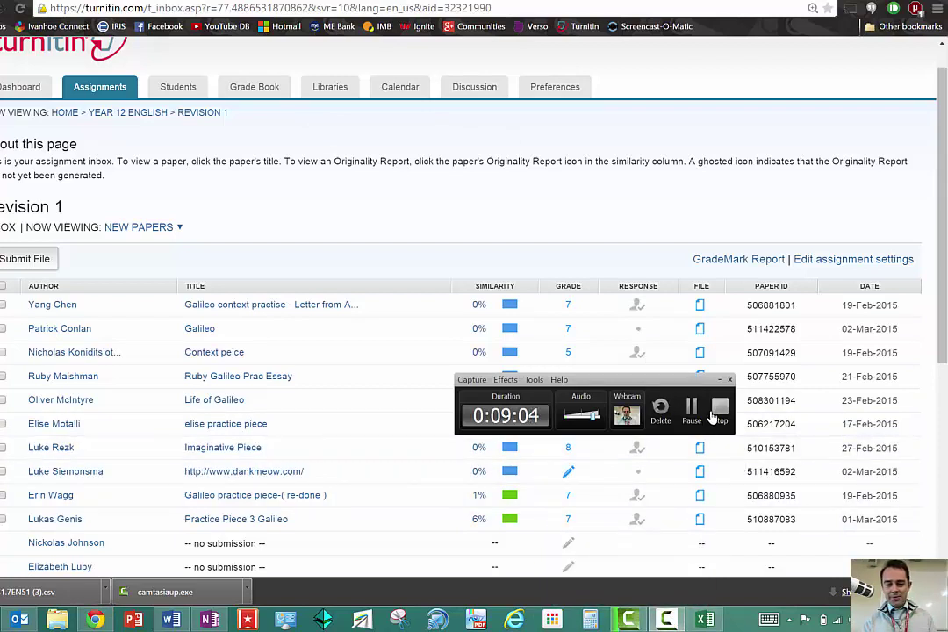